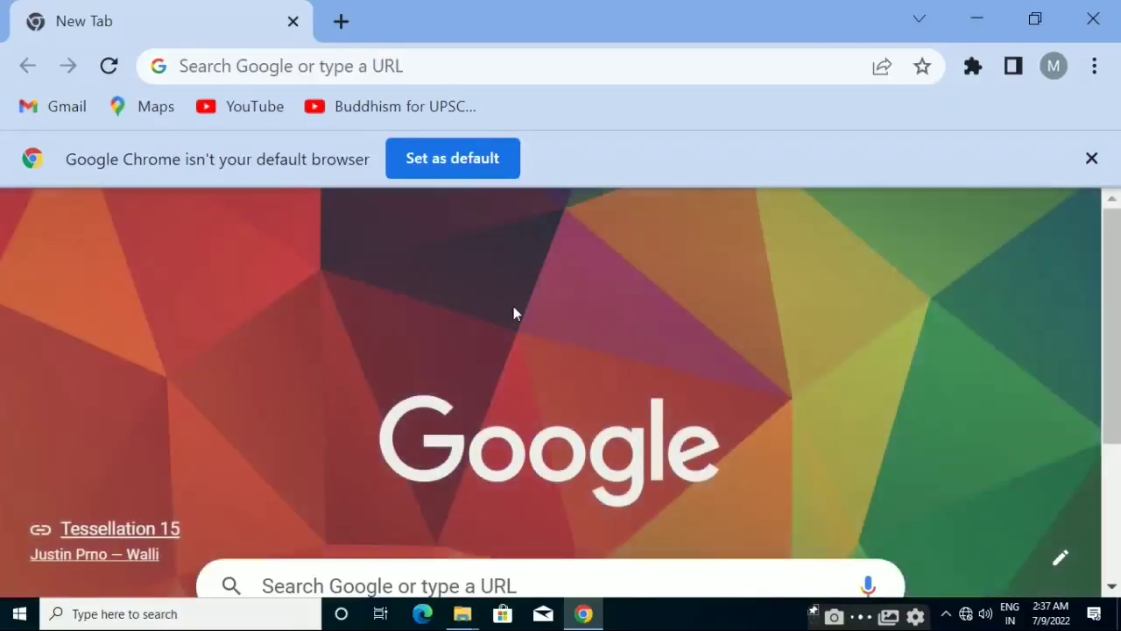
- Search Google for "easytoboot updated"
scroll(517, 309, "down", 3)
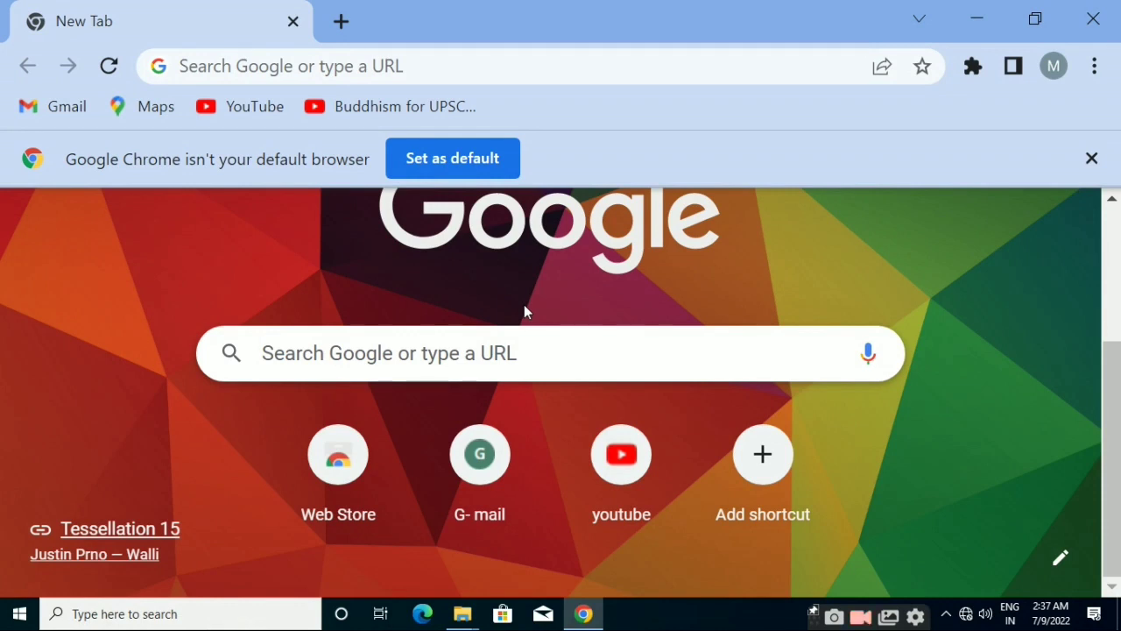
left_click(572, 335)
type("eas")
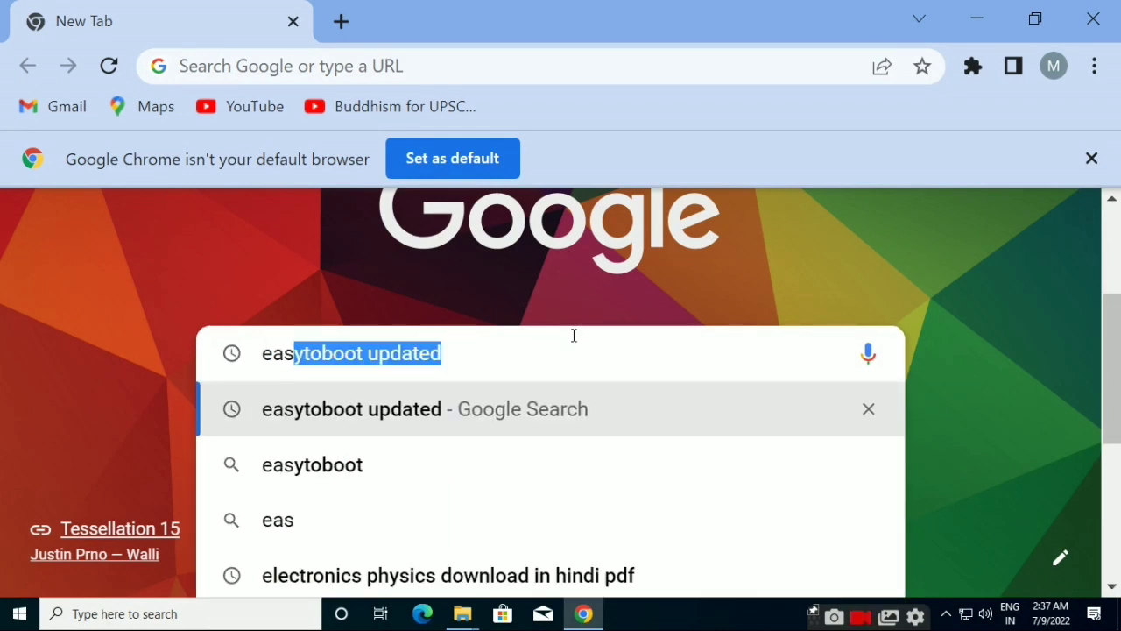
type("y")
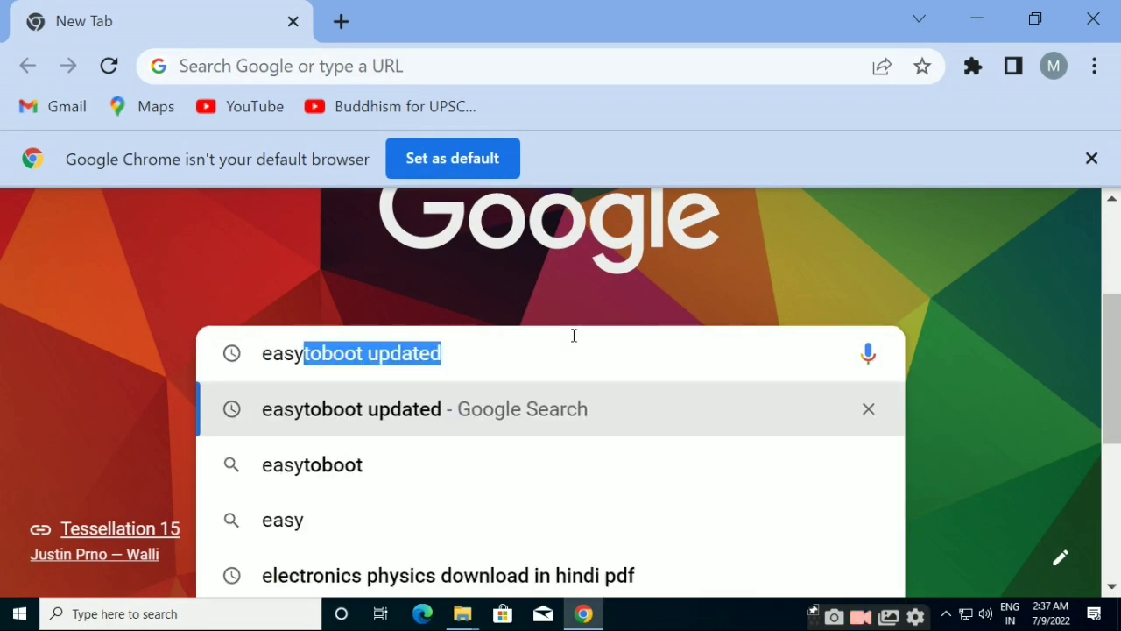
key("Return")
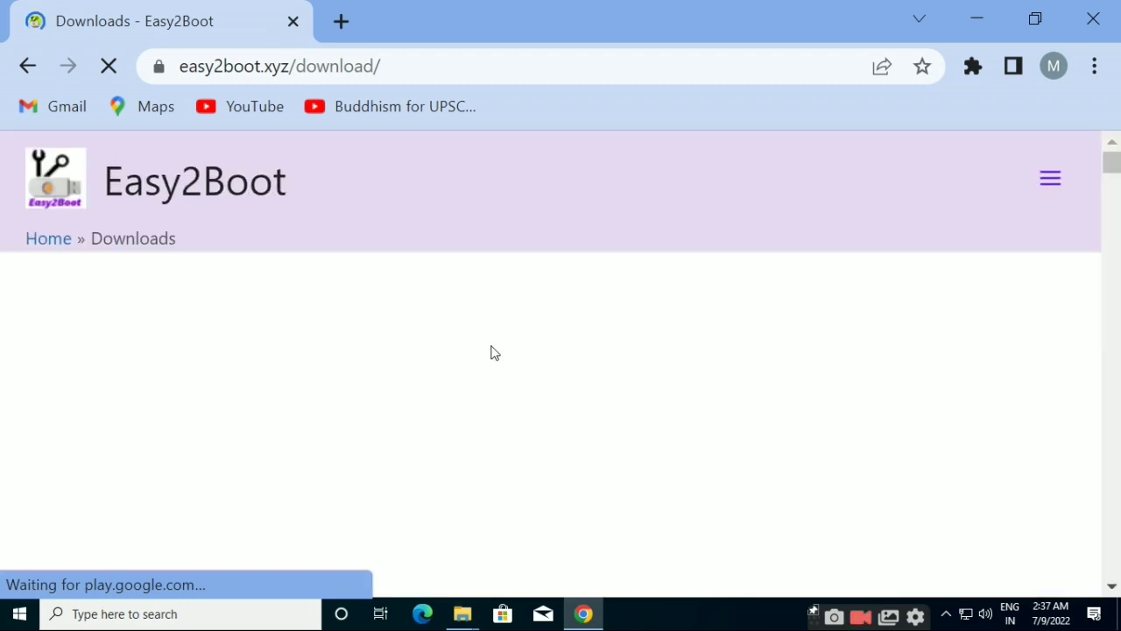
- Follow the Downloads page link above the list of Easy2Boot packages to reach the FossHub download server
scroll(494, 352, "down", 3)
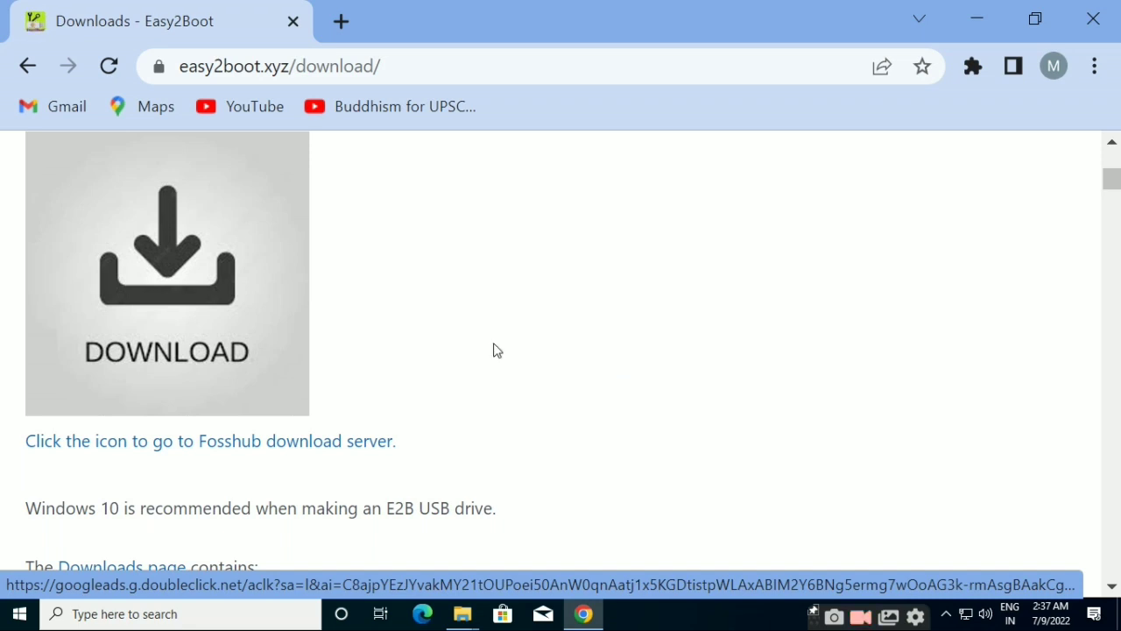
scroll(495, 352, "up", 1)
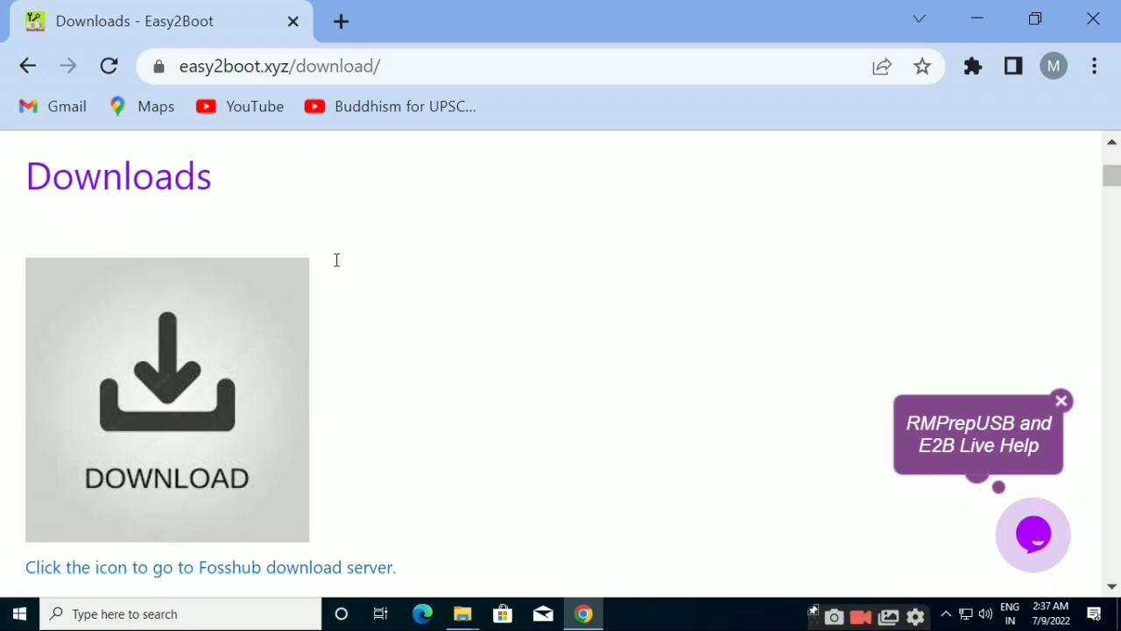
scroll(376, 283, "down", 3)
scroll(378, 282, "down", 3)
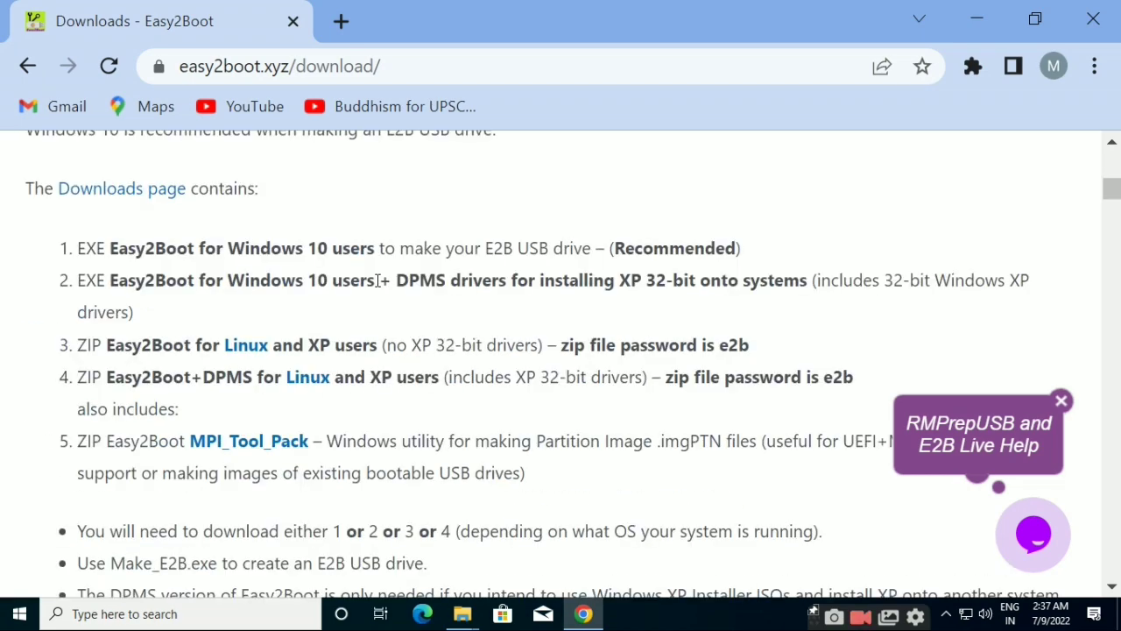
scroll(378, 281, "down", 3)
scroll(377, 278, "up", 3)
left_click(141, 188)
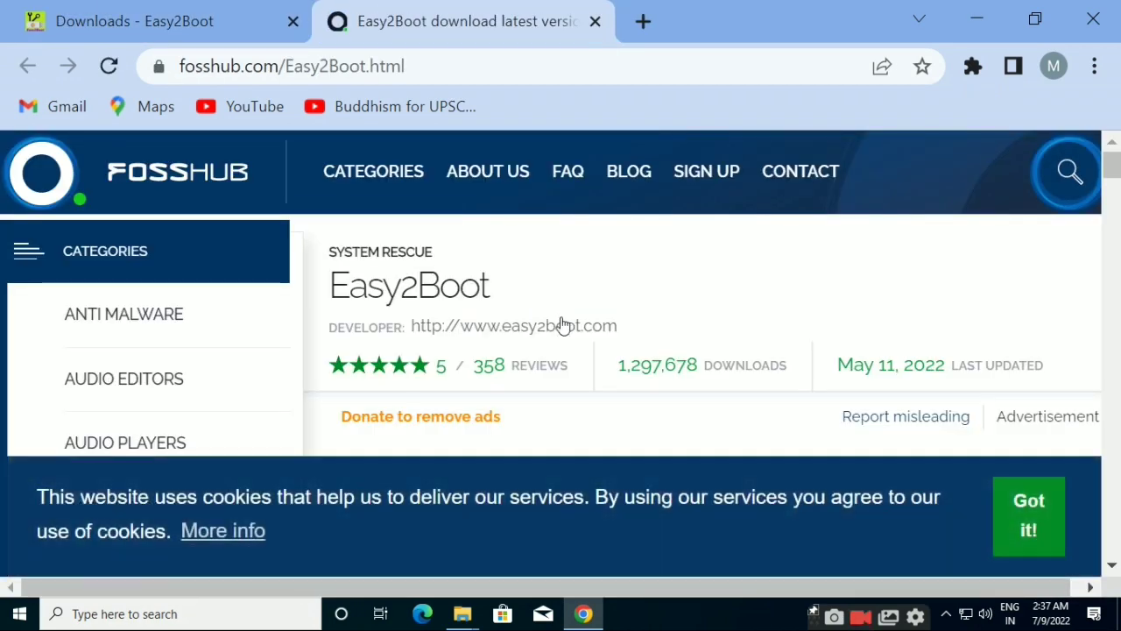
- Download the recommended EXE Easy2Boot for Windows 10 users, version 2.13, from FossHub
scroll(563, 327, "down", 2)
scroll(563, 328, "down", 5)
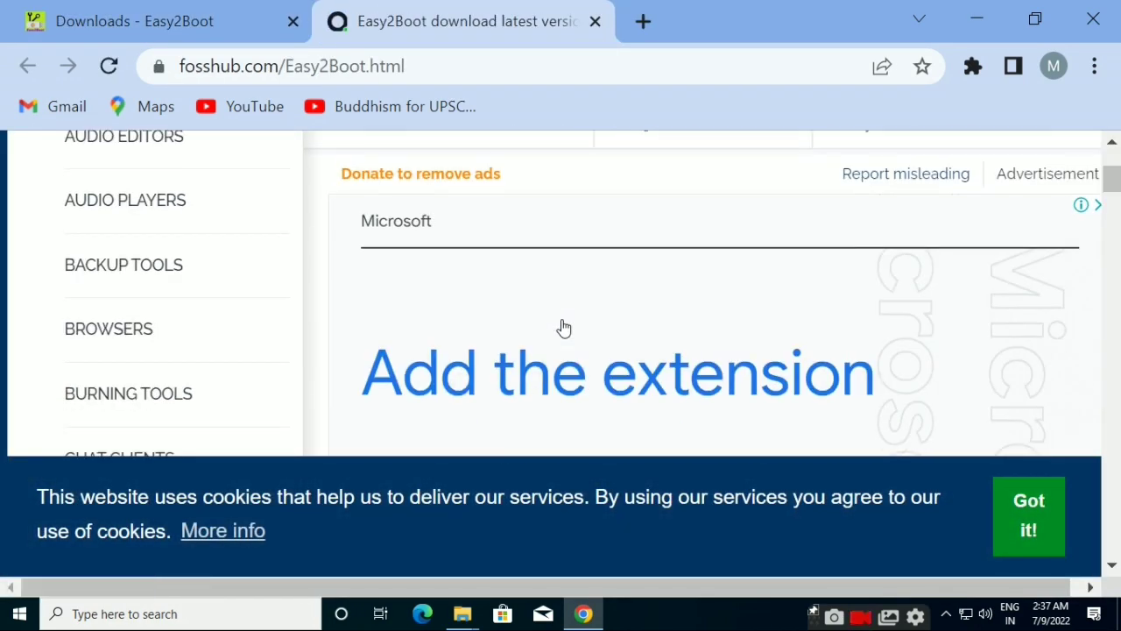
scroll(563, 327, "down", 1)
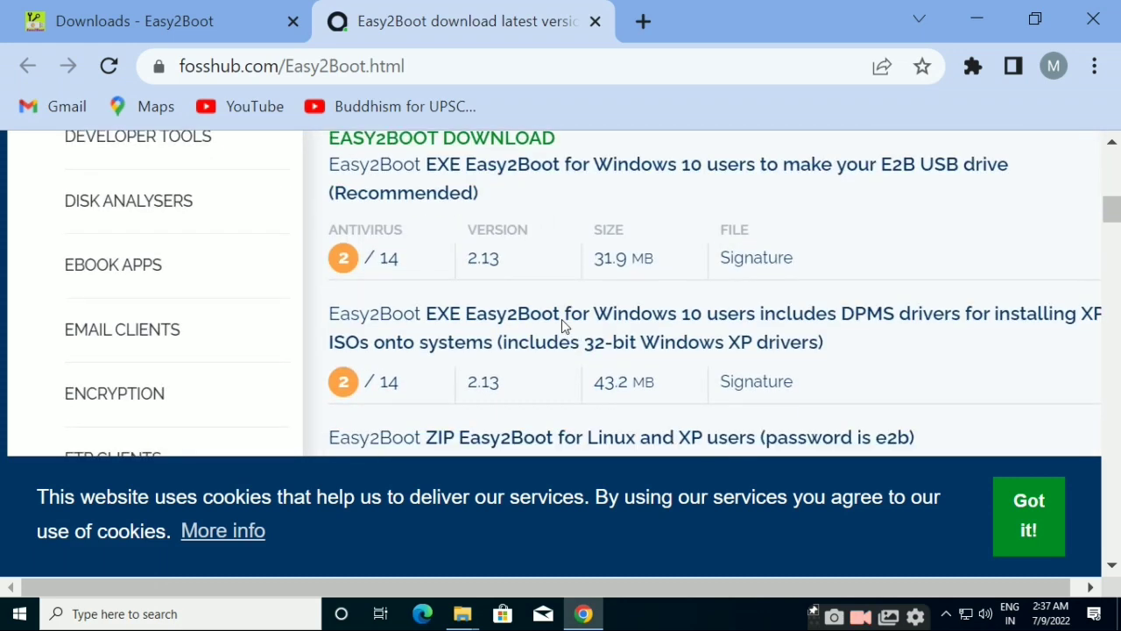
scroll(604, 252, "up", 1)
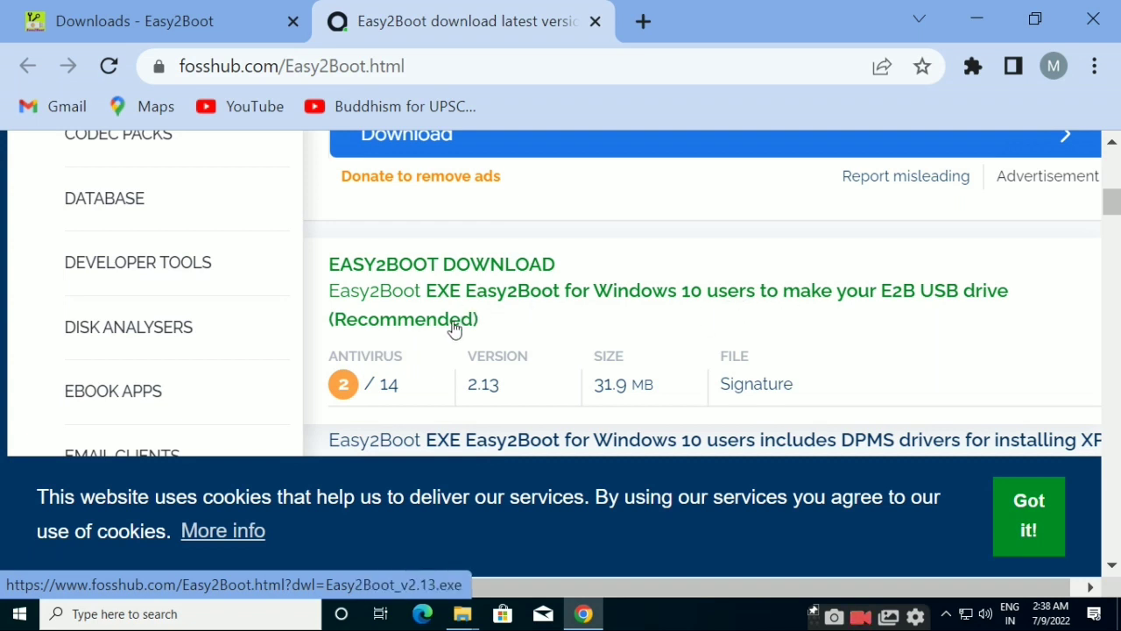
scroll(613, 341, "down", 1)
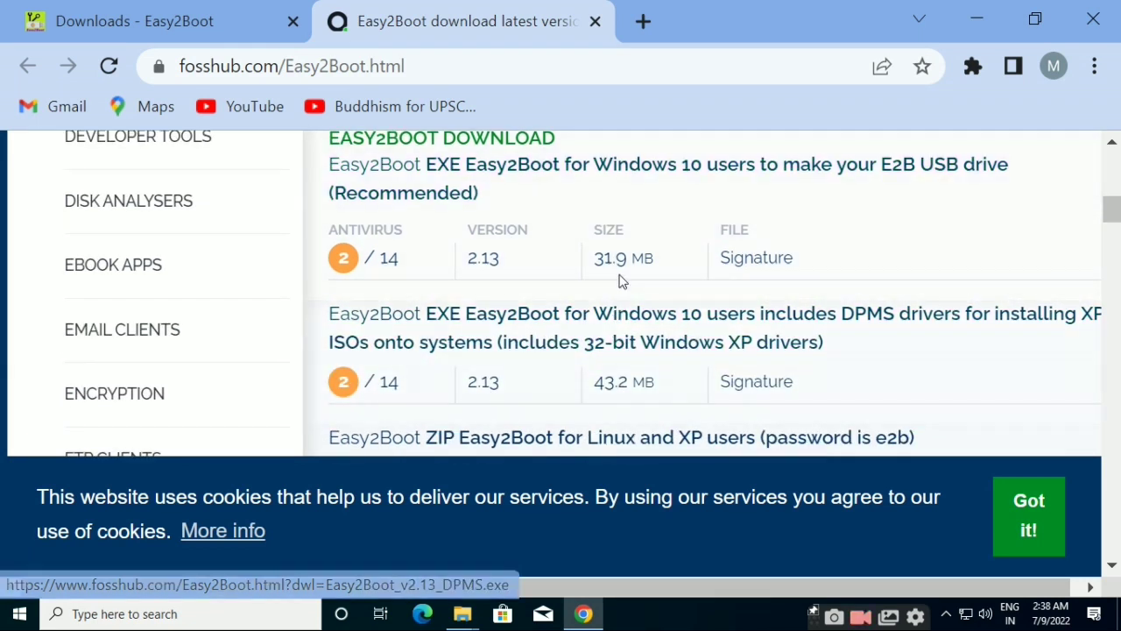
scroll(691, 276, "down", 1)
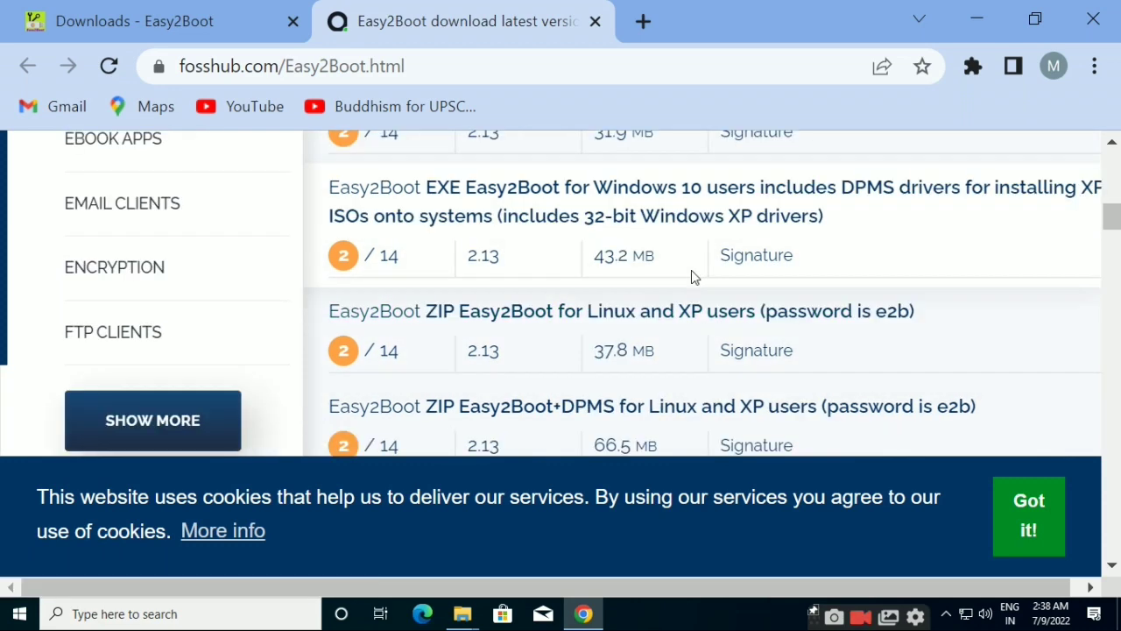
scroll(691, 276, "up", 2)
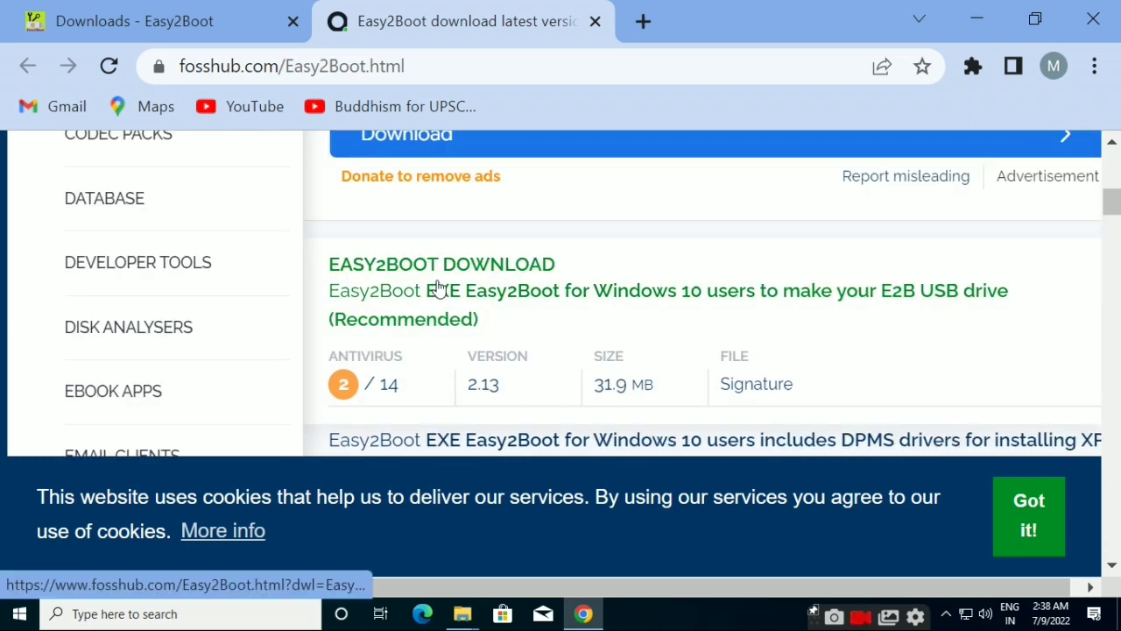
left_click(438, 286)
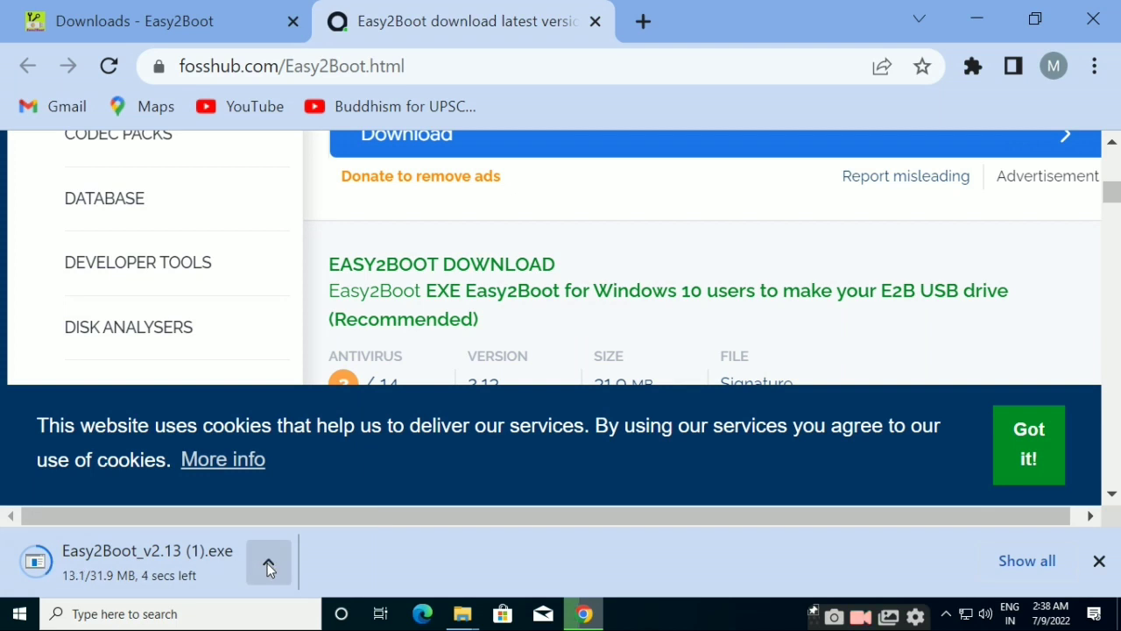
left_click(269, 568)
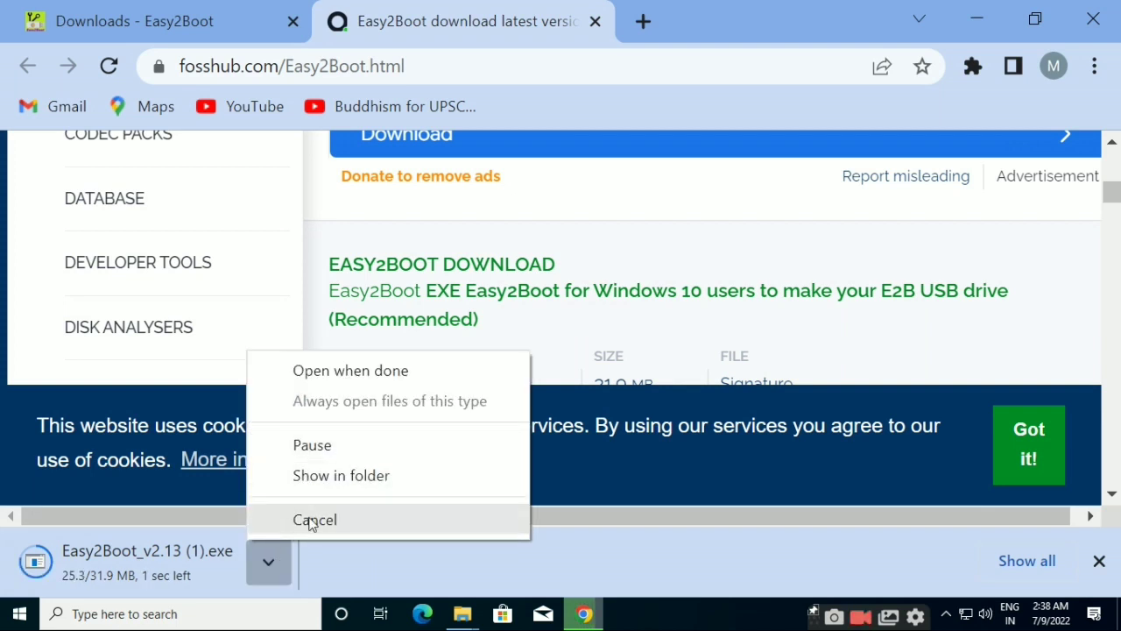
left_click(271, 564)
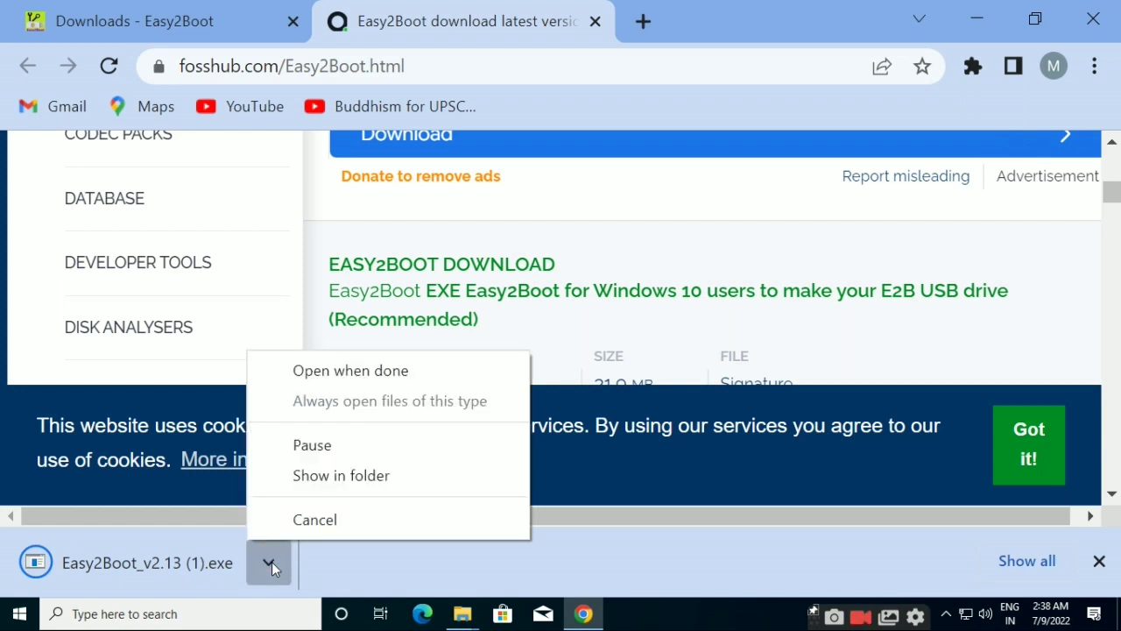
left_click(274, 565)
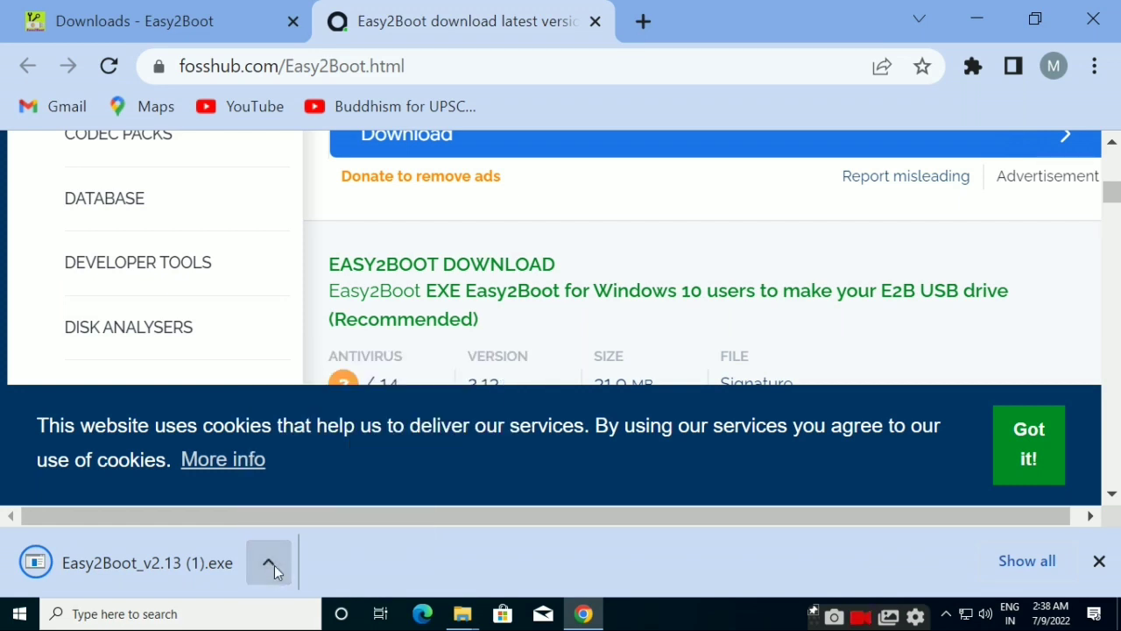
left_click(275, 565)
left_click(274, 565)
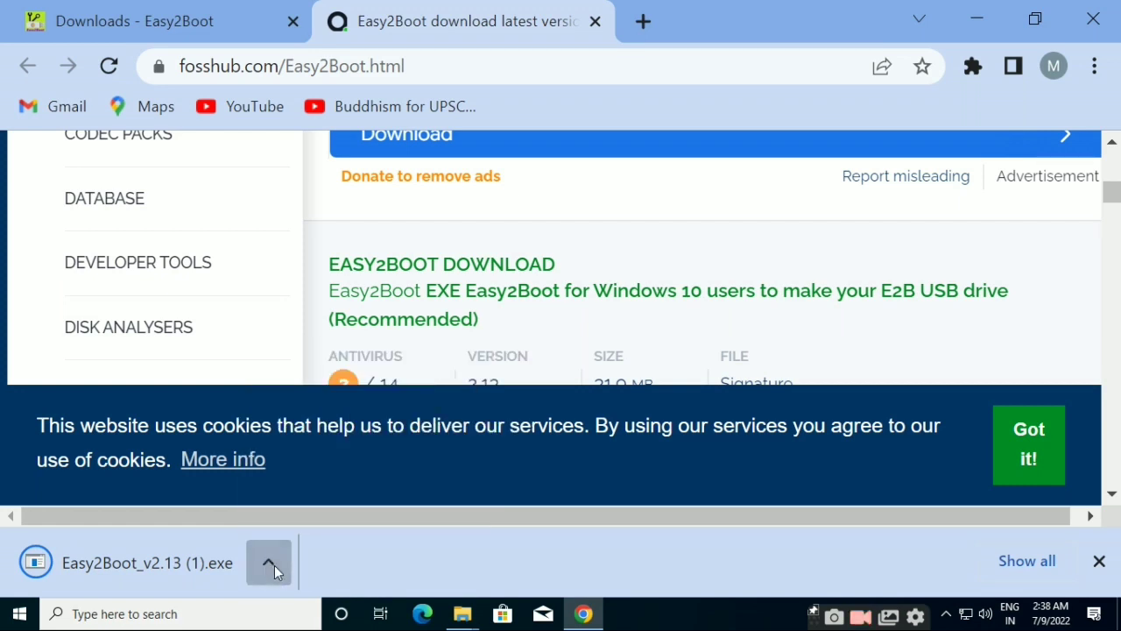
left_click(274, 565)
left_click(275, 565)
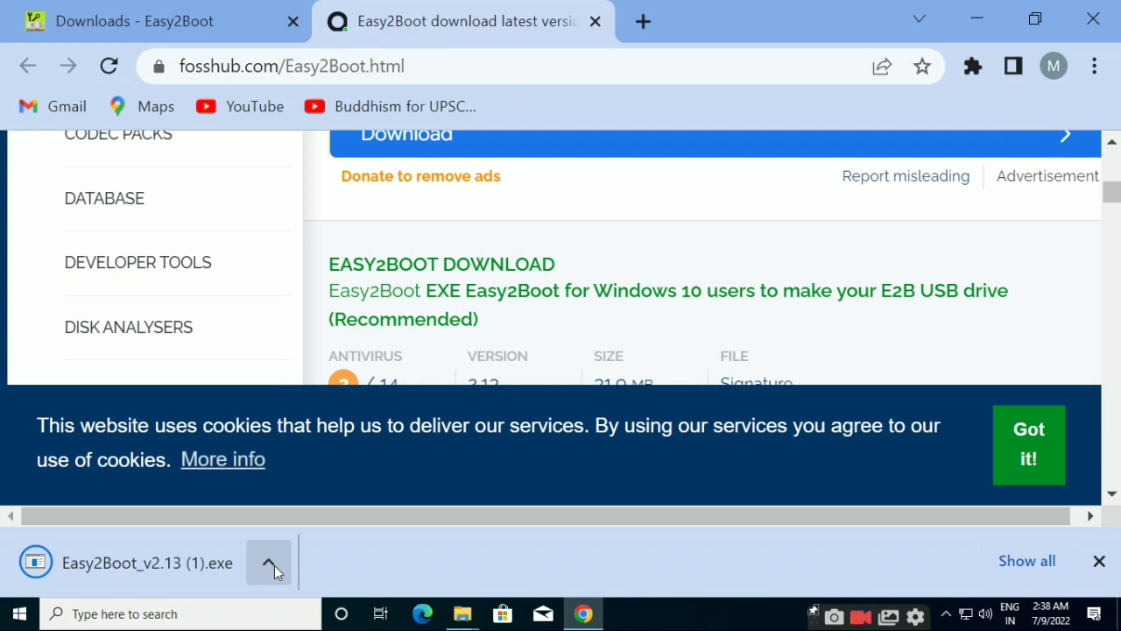
left_click(274, 565)
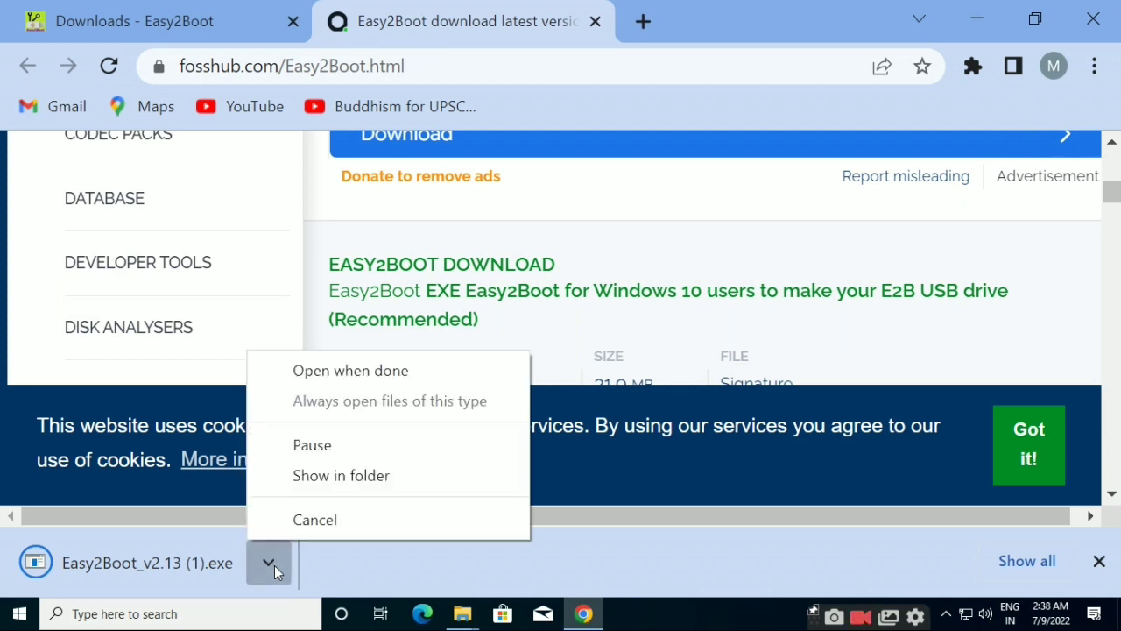
left_click(275, 565)
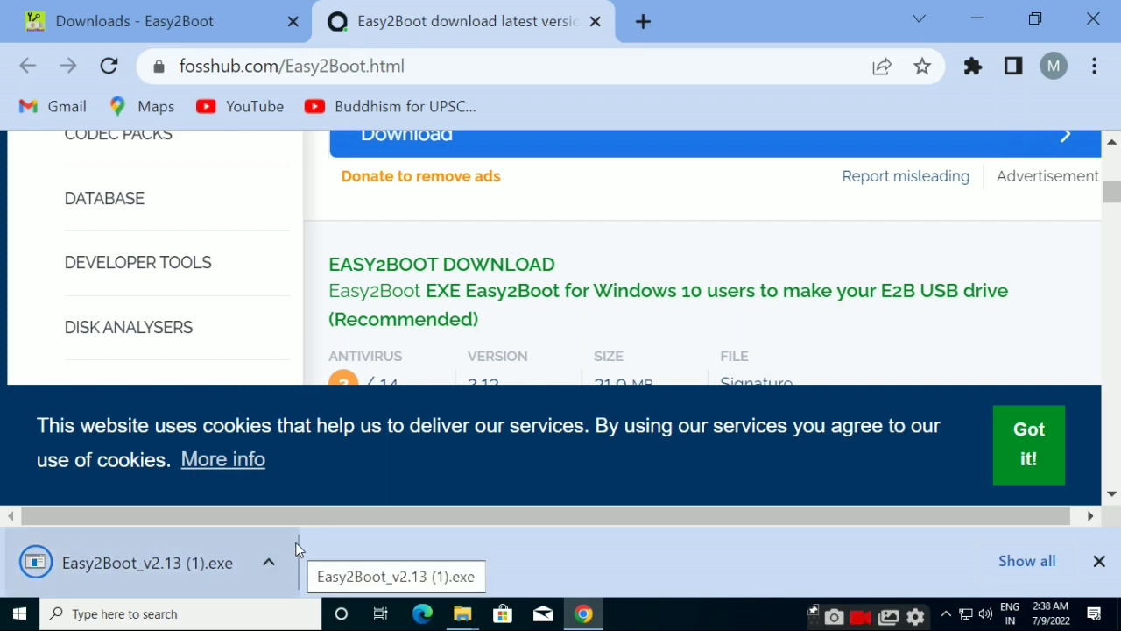
- Switch to File Explorer's Downloads folder holding the downloaded Easy2Boot installer and refresh the file list
left_click(296, 550)
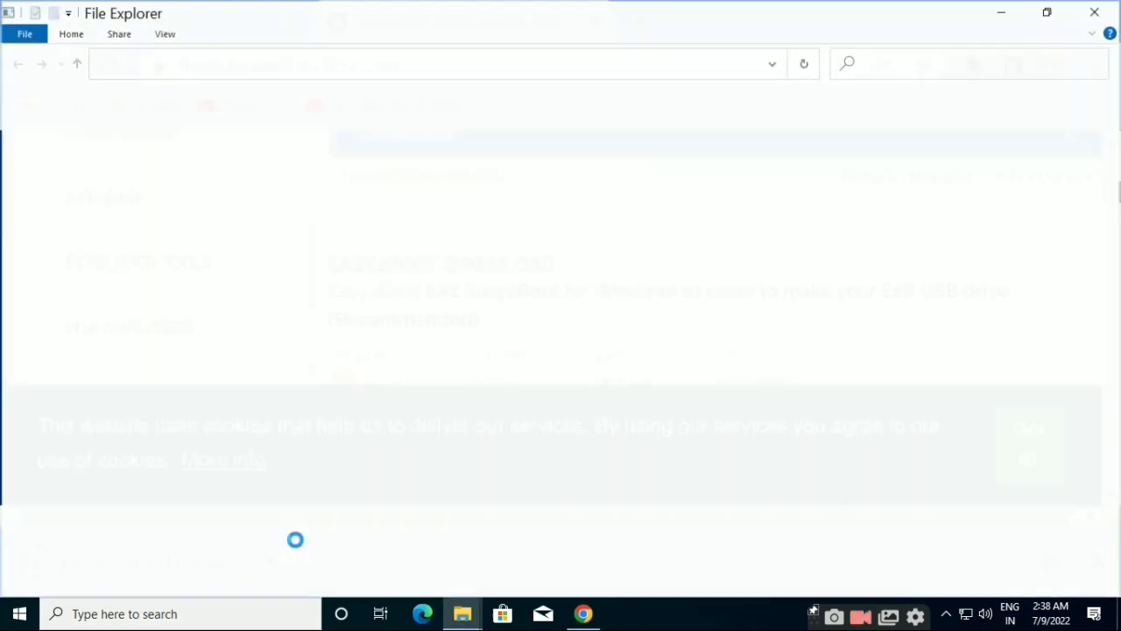
left_click(81, 151)
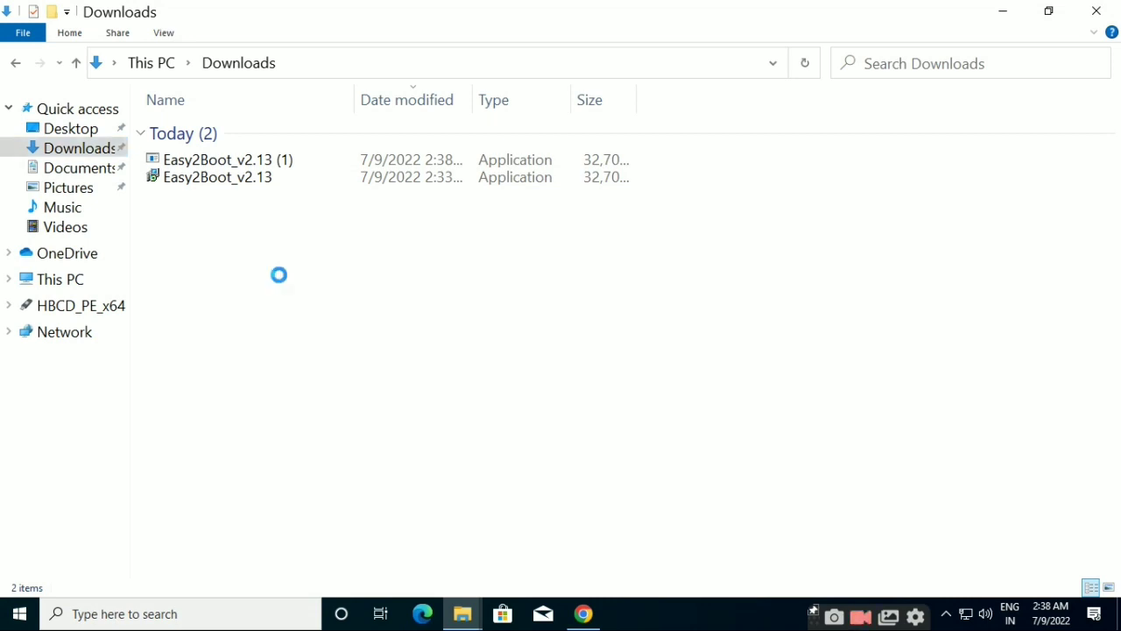
right_click(279, 275)
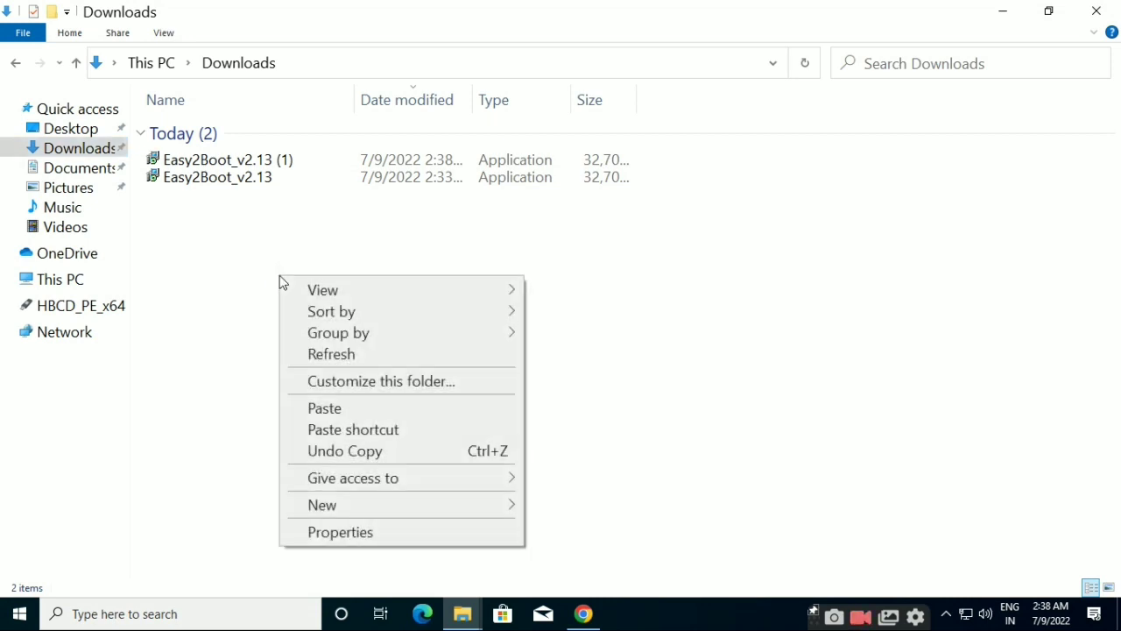
left_click(317, 354)
right_click(376, 254)
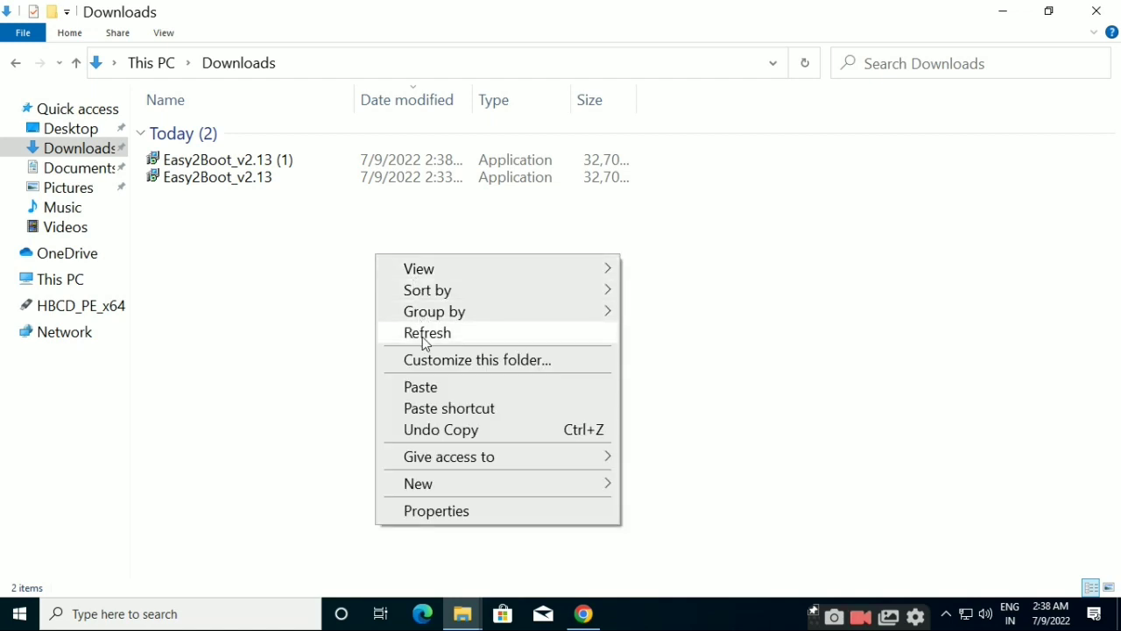
left_click(424, 334)
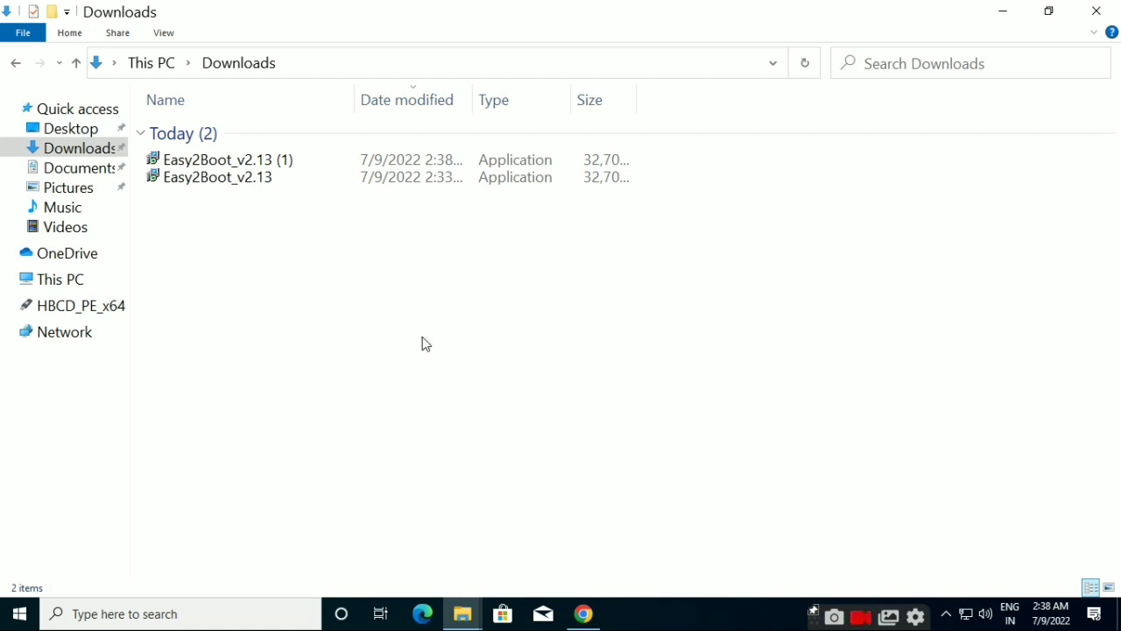
left_click(969, 622)
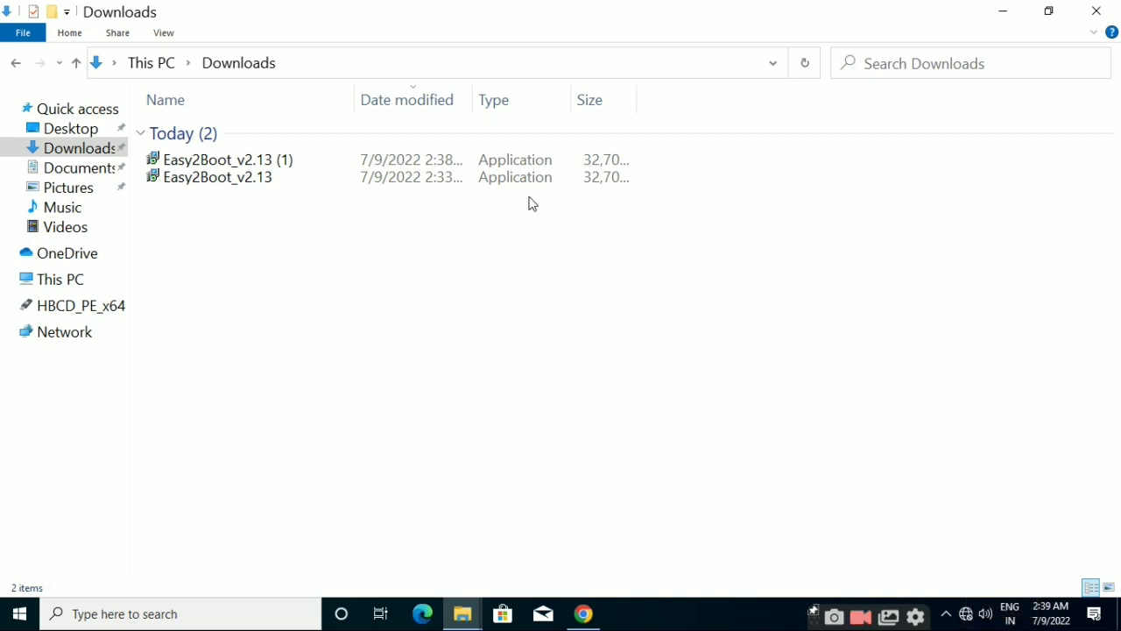
right_click(547, 235)
left_click(593, 310)
- Run Easy2Boot_v2.13 as administrator and allow it to run despite the SmartScreen warning
left_click(228, 177)
right_click(228, 178)
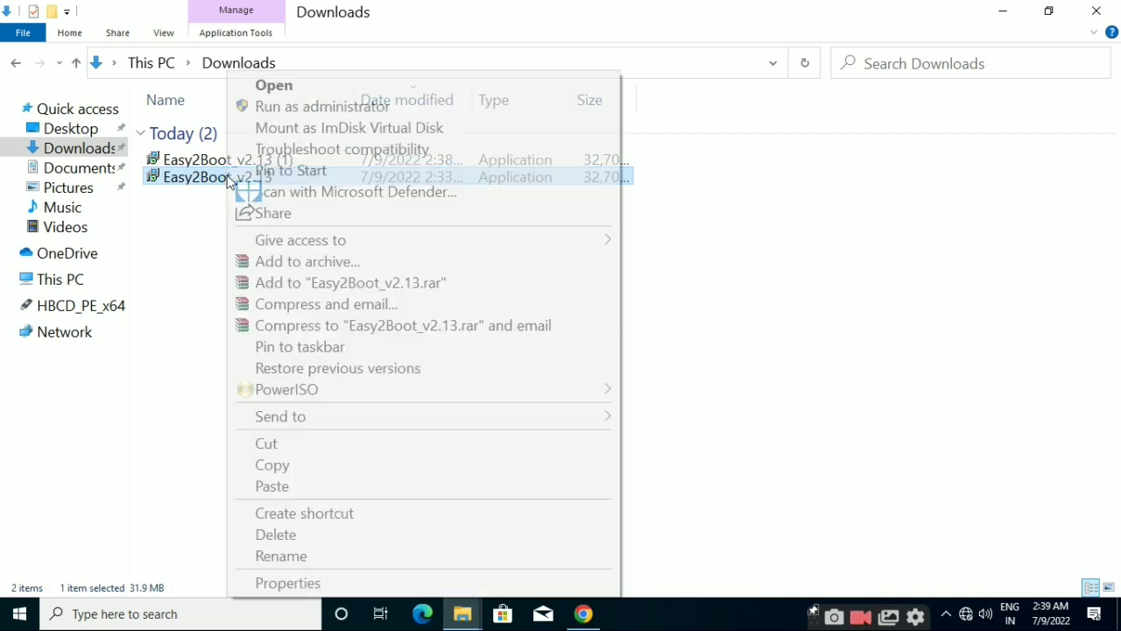
left_click(322, 109)
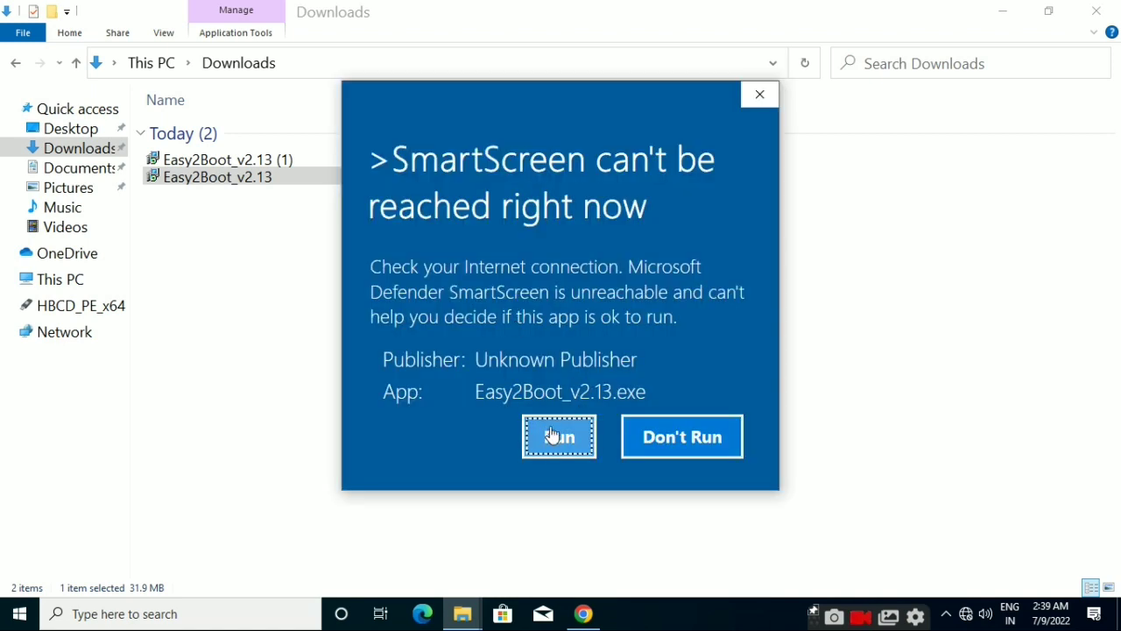
left_click(557, 441)
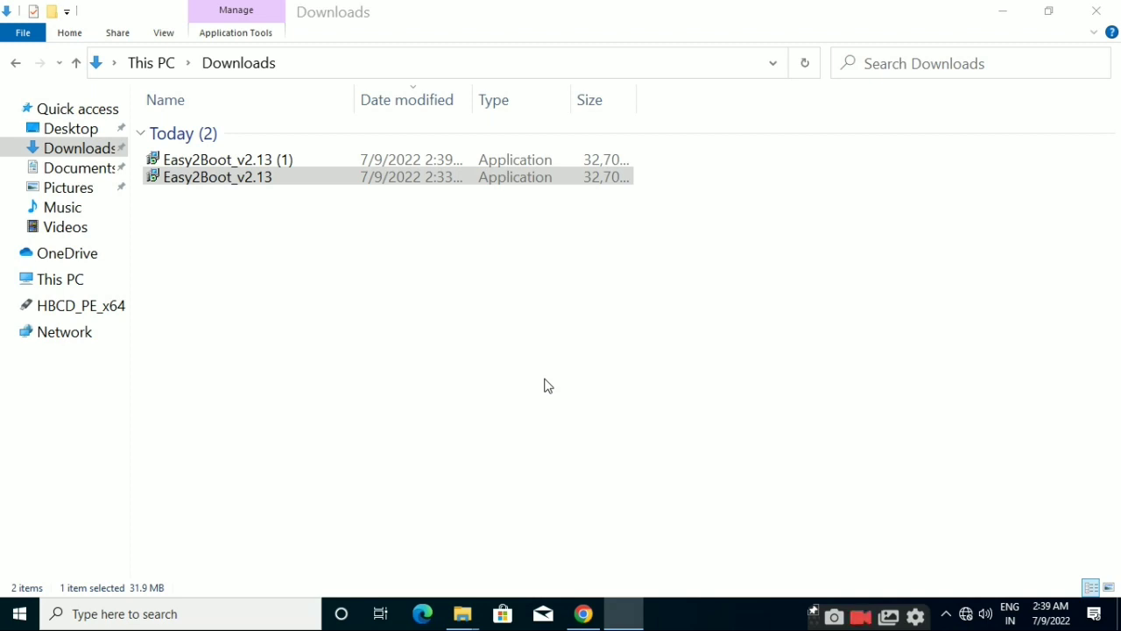
left_click(656, 441)
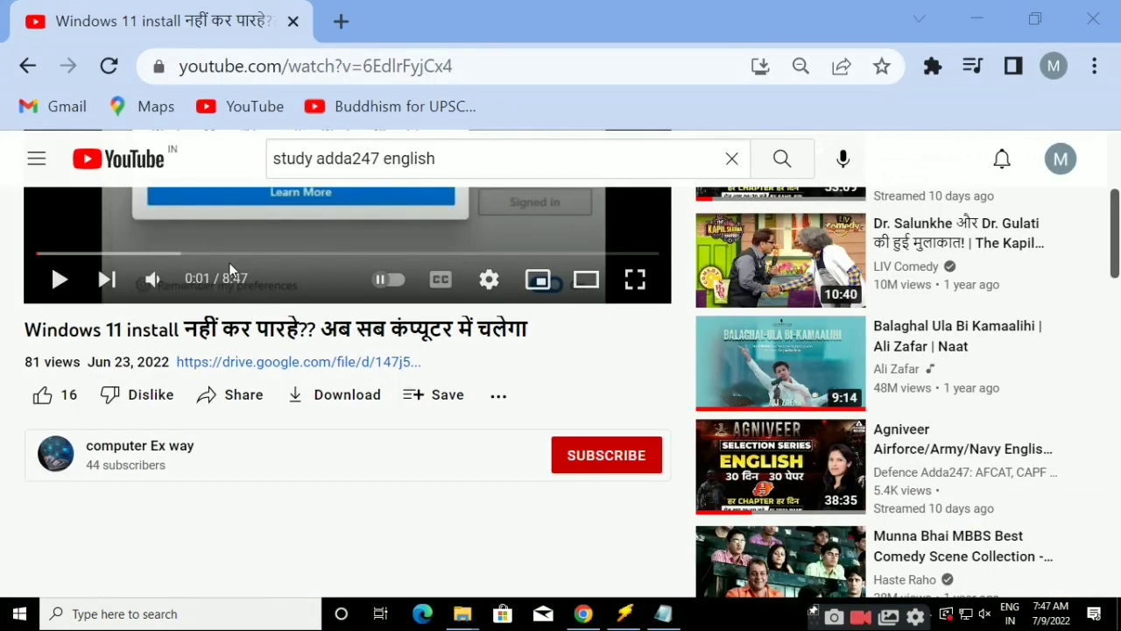
- Play and like the Windows 11 install video, and subscribe to the computer Ex way channel with notifications on
left_click(53, 280)
left_click(42, 398)
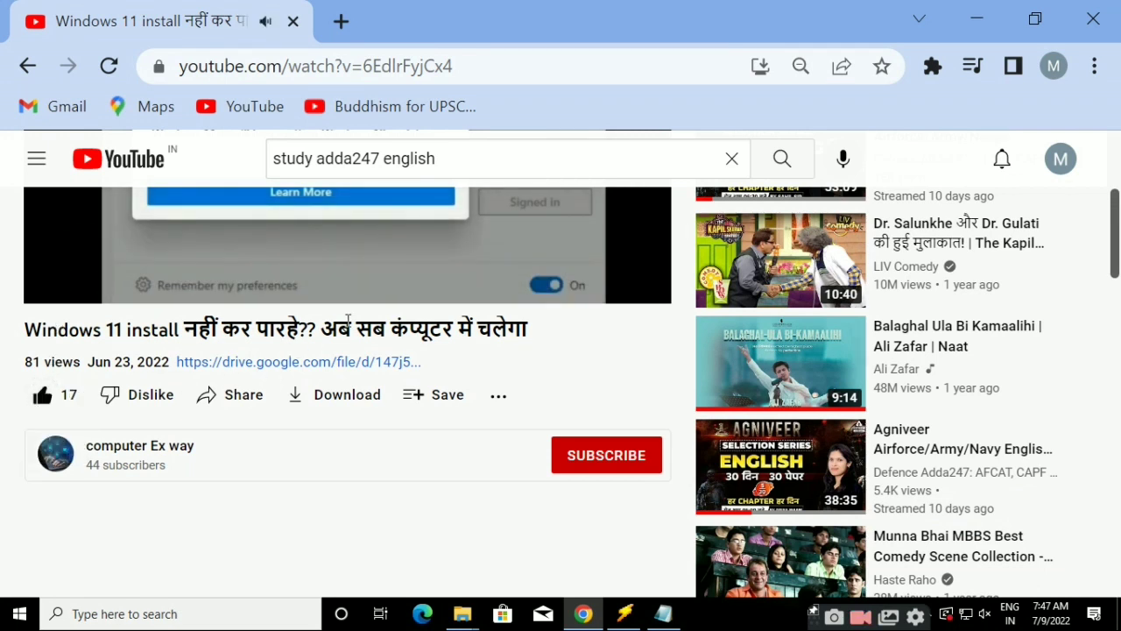
left_click(597, 460)
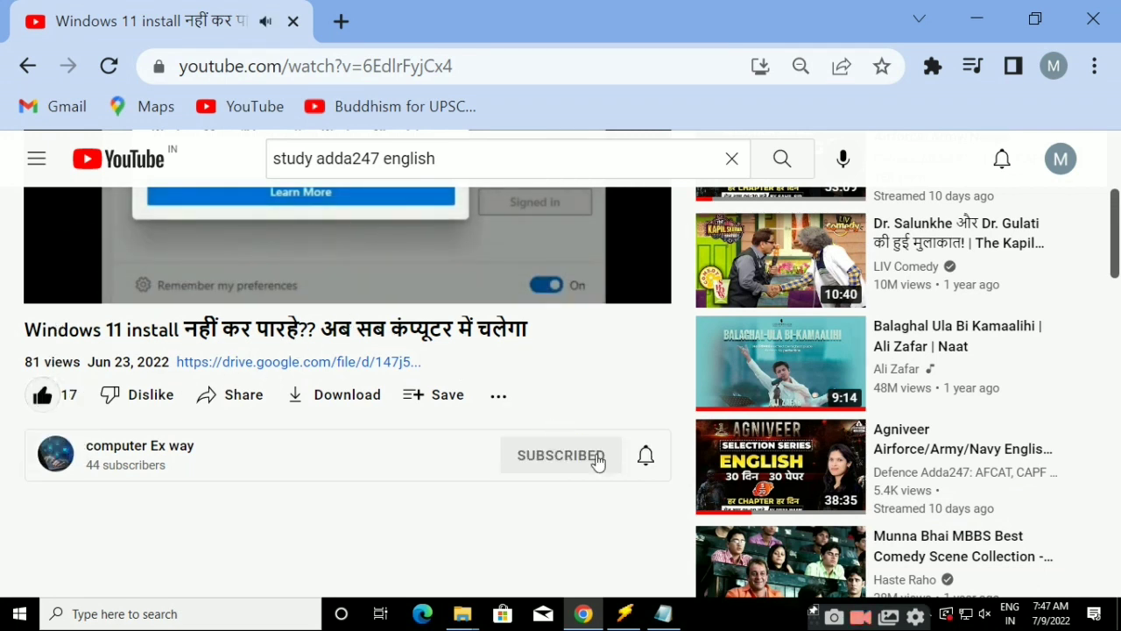
left_click(645, 456)
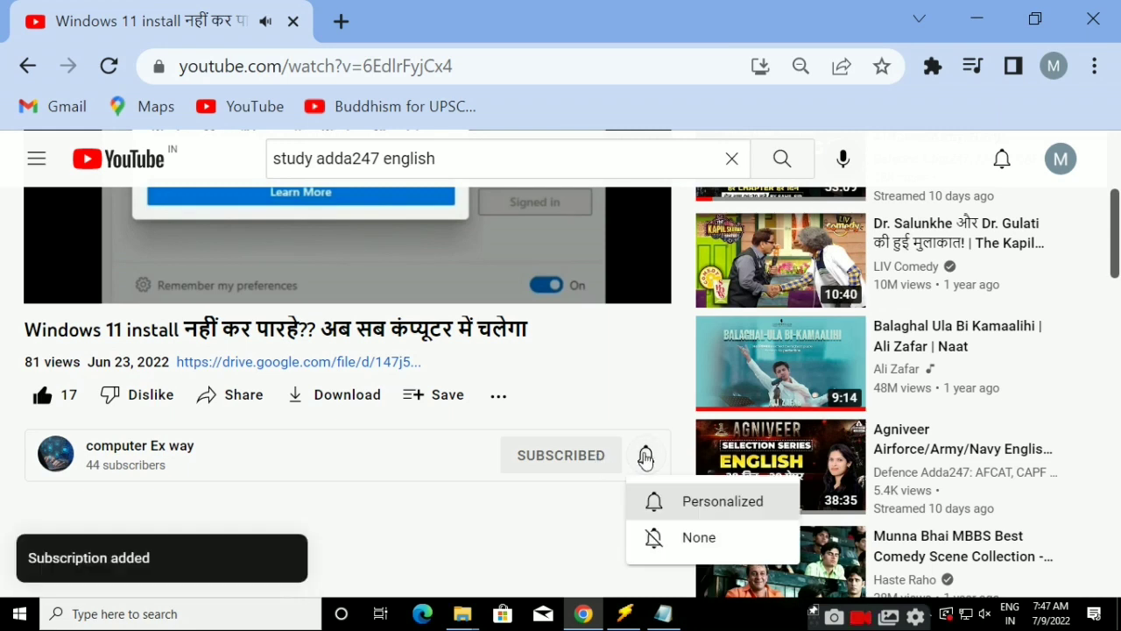
left_click(672, 500)
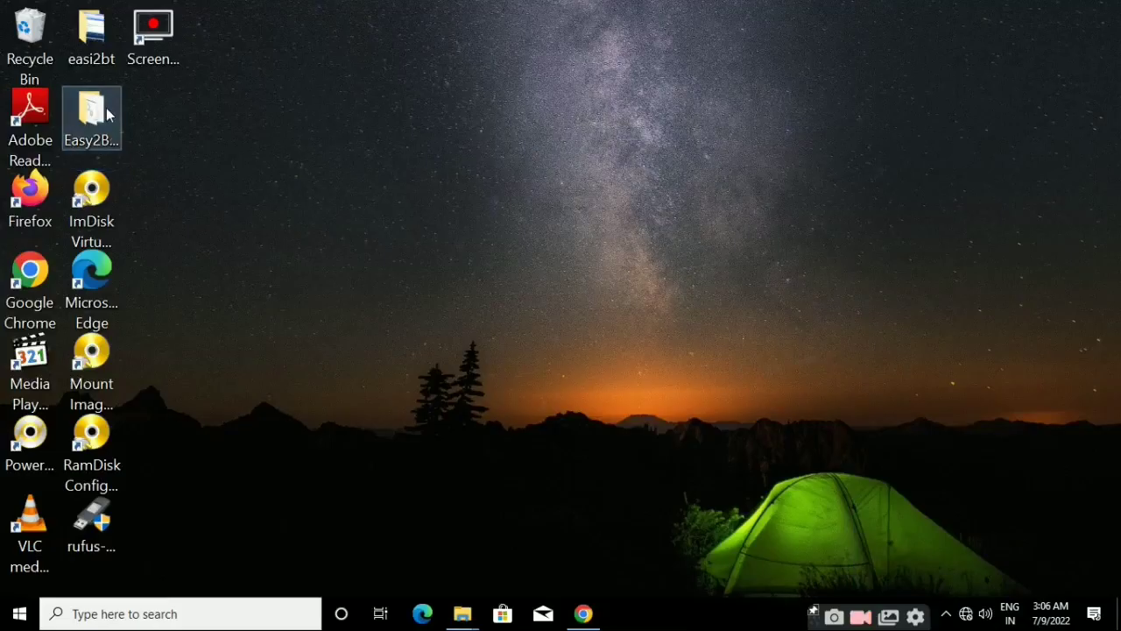
- Open the Easy2Boot_v2.13 folder on the desktop and run Make_E2B.exe as administrator
double_click(106, 108)
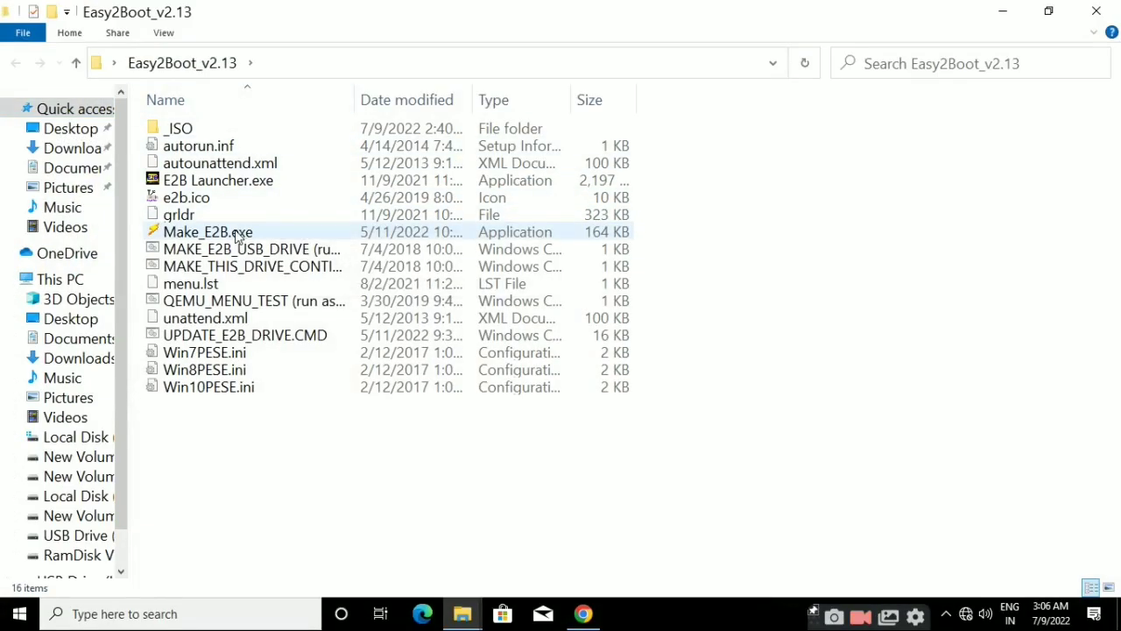
right_click(237, 233)
left_click(294, 108)
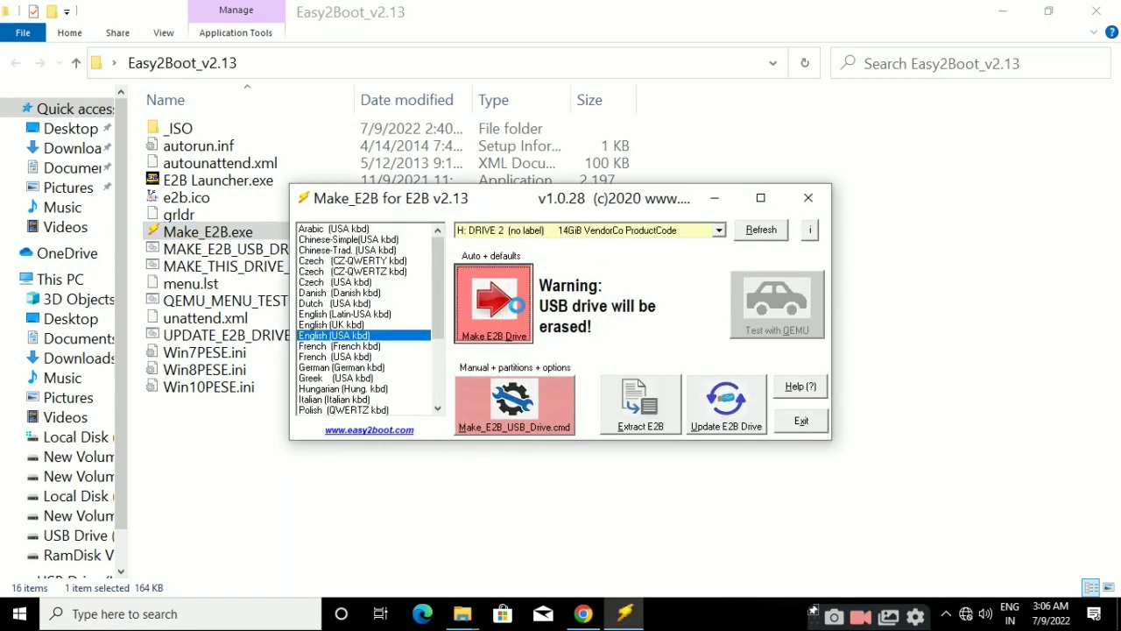
- Make the E2B drive on H: DRIVE 2 with automatic defaults and English (USA kbd), approving the erasure of all its data
left_click(493, 301)
left_click(795, 233)
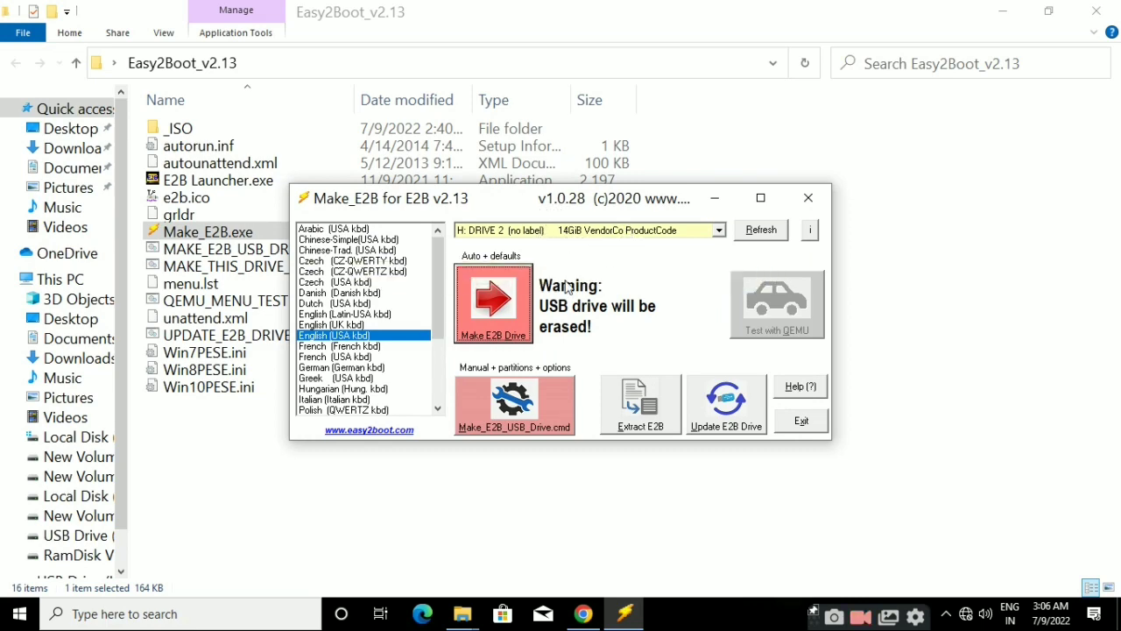
left_click(513, 314)
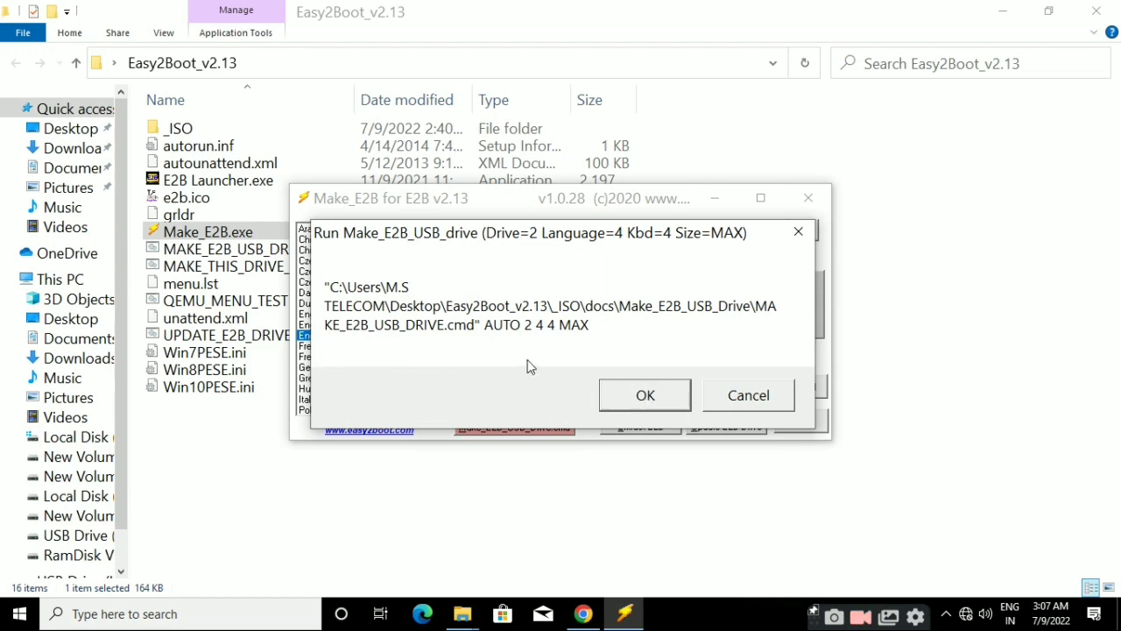
left_click(643, 395)
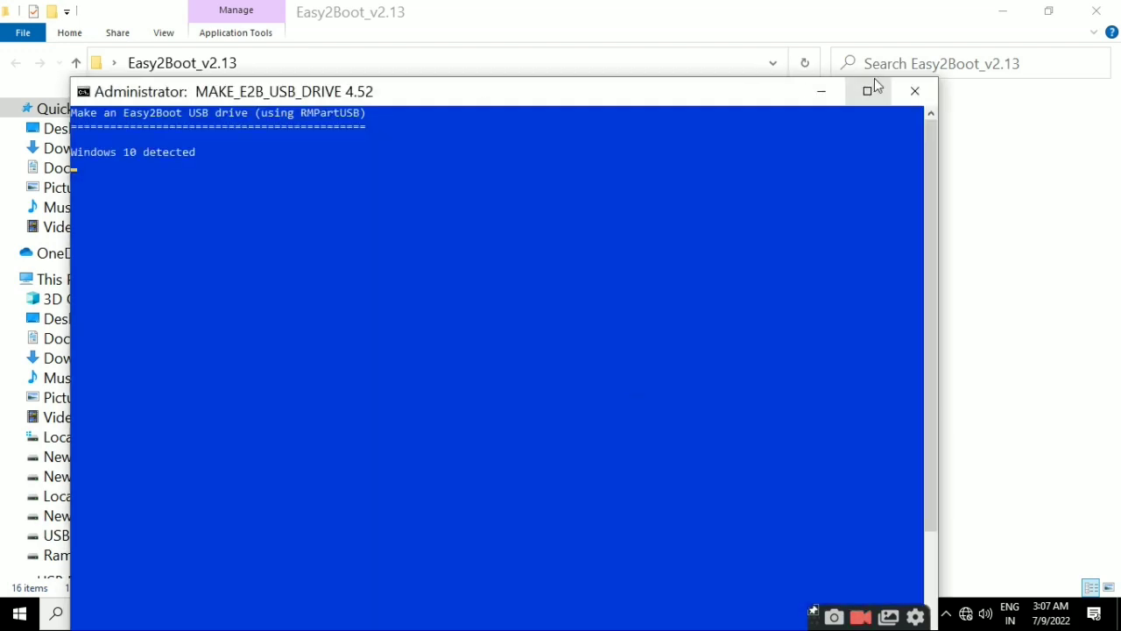
left_click(866, 91)
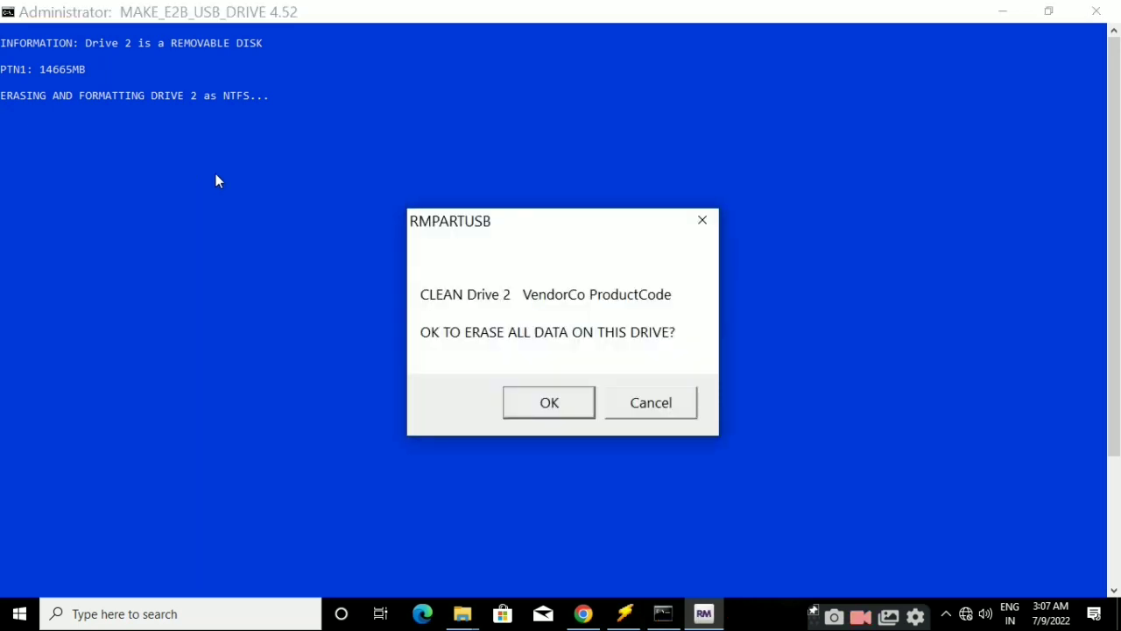
left_click(561, 404)
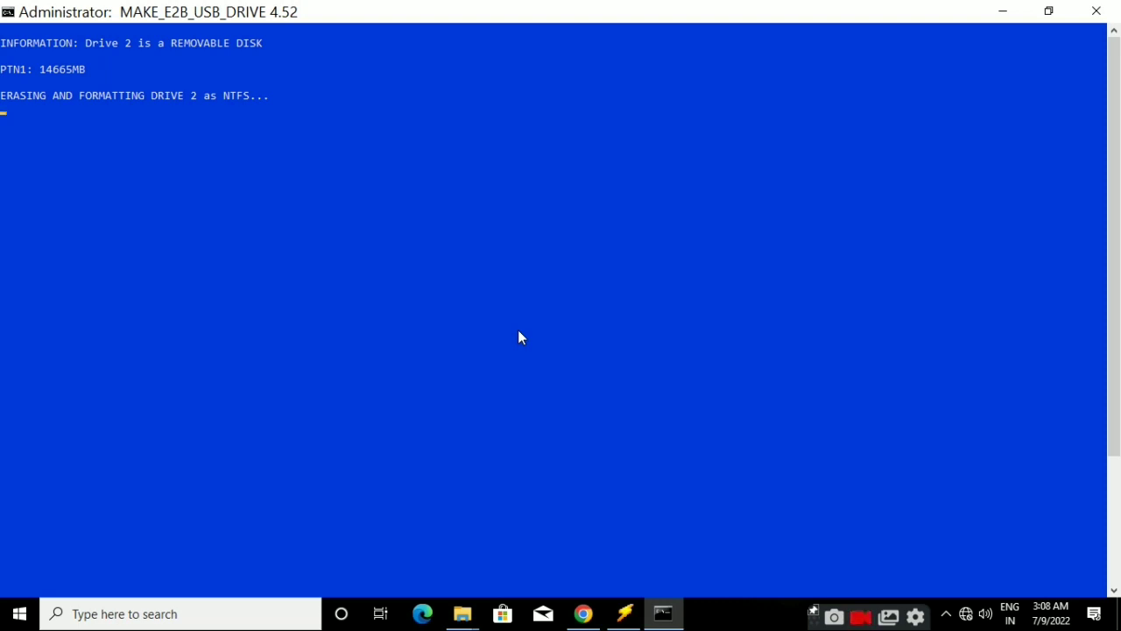
left_click(860, 618)
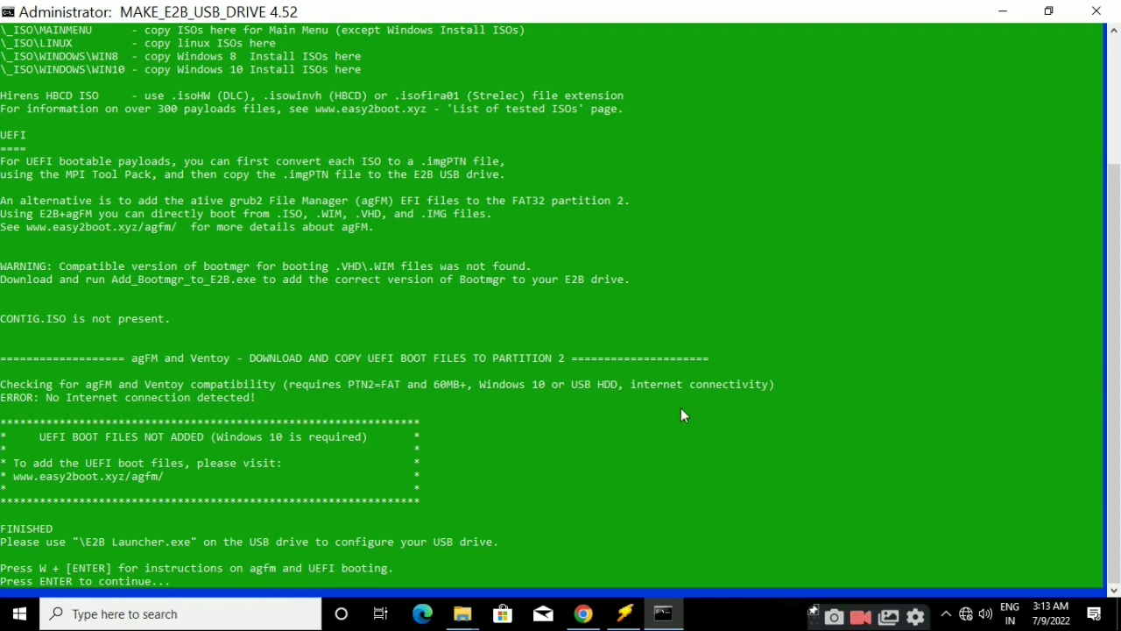
- Exit the finished MAKE_E2B_USB_DRIVE script, then minimize Make_E2B and close the Easy2Boot_v2.13 folder
key("Return")
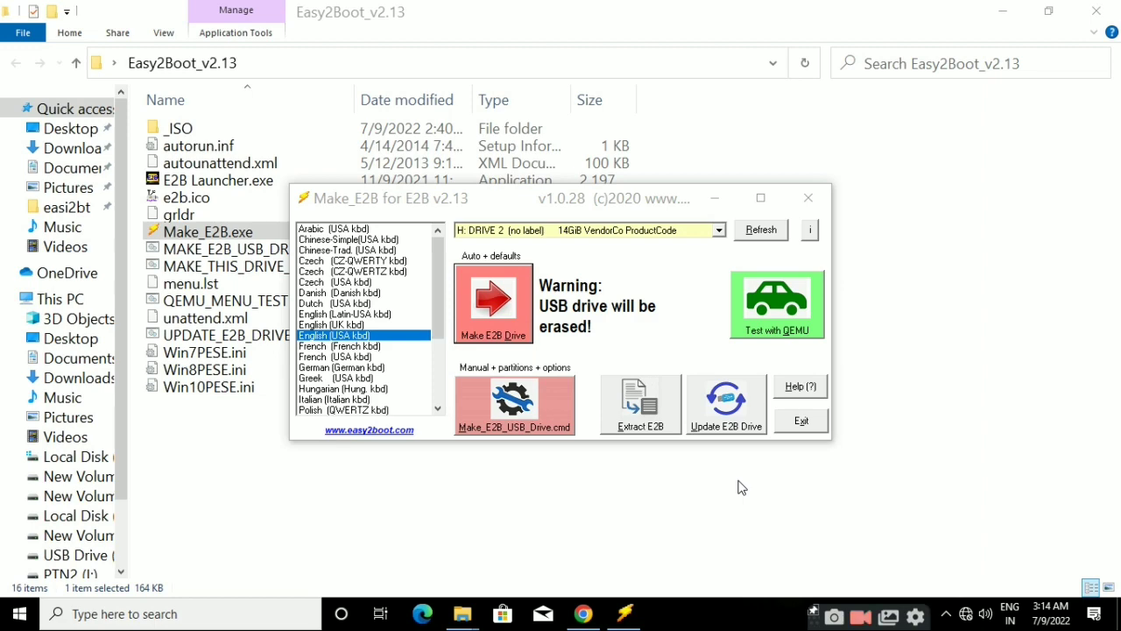
left_click(724, 207)
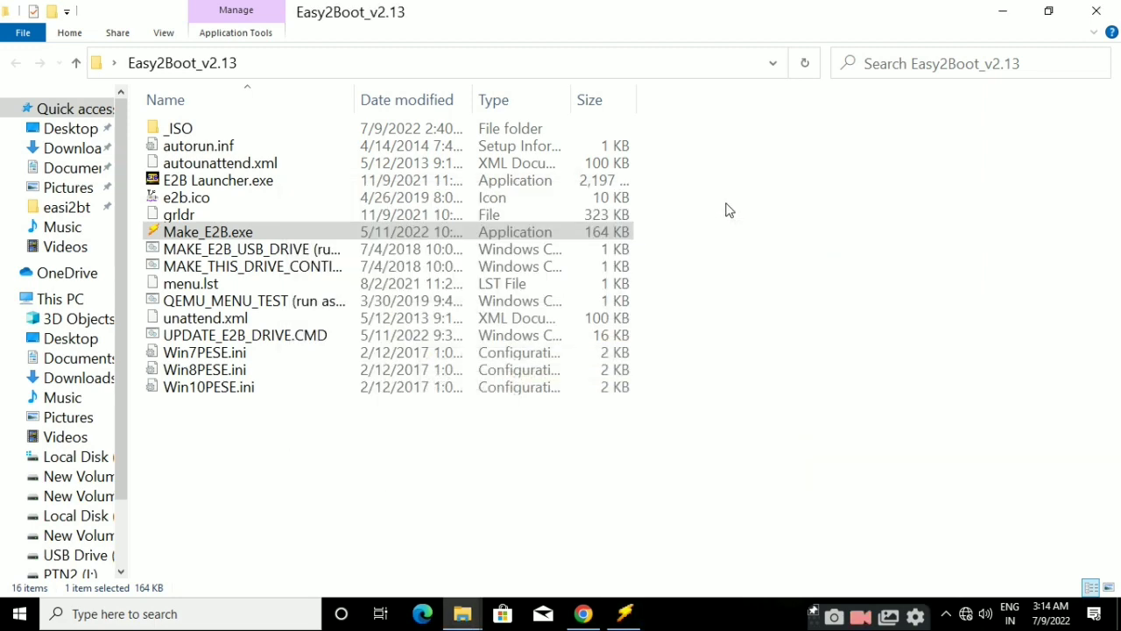
left_click(1105, 10)
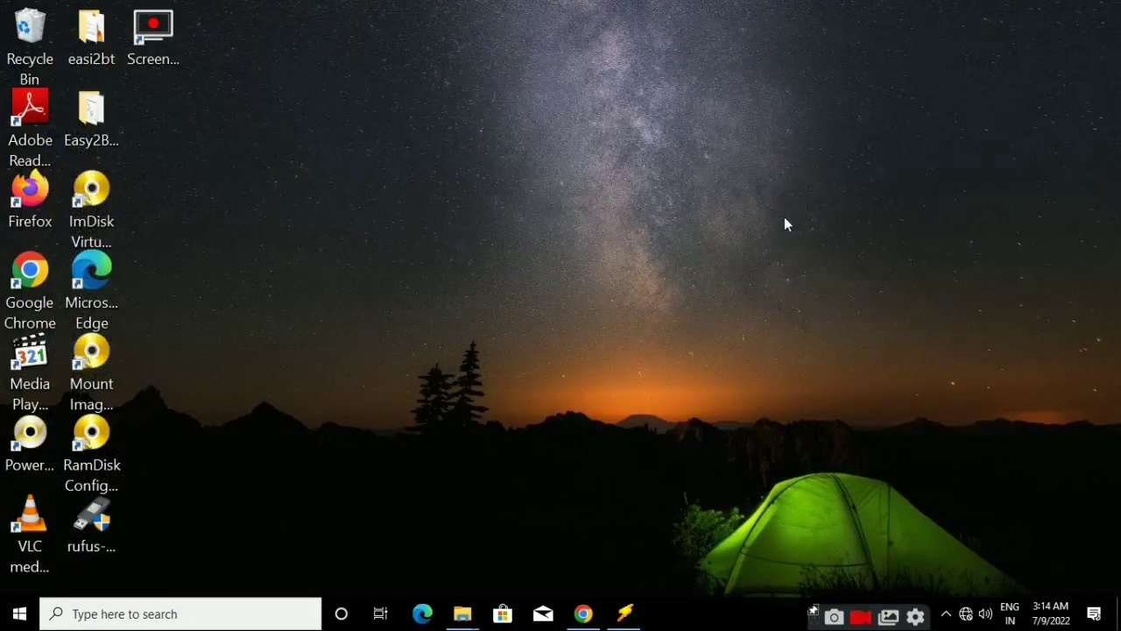
- Refresh the desktop and open the _ISO folder on the E2B (H:) drive from This PC
right_click(783, 220)
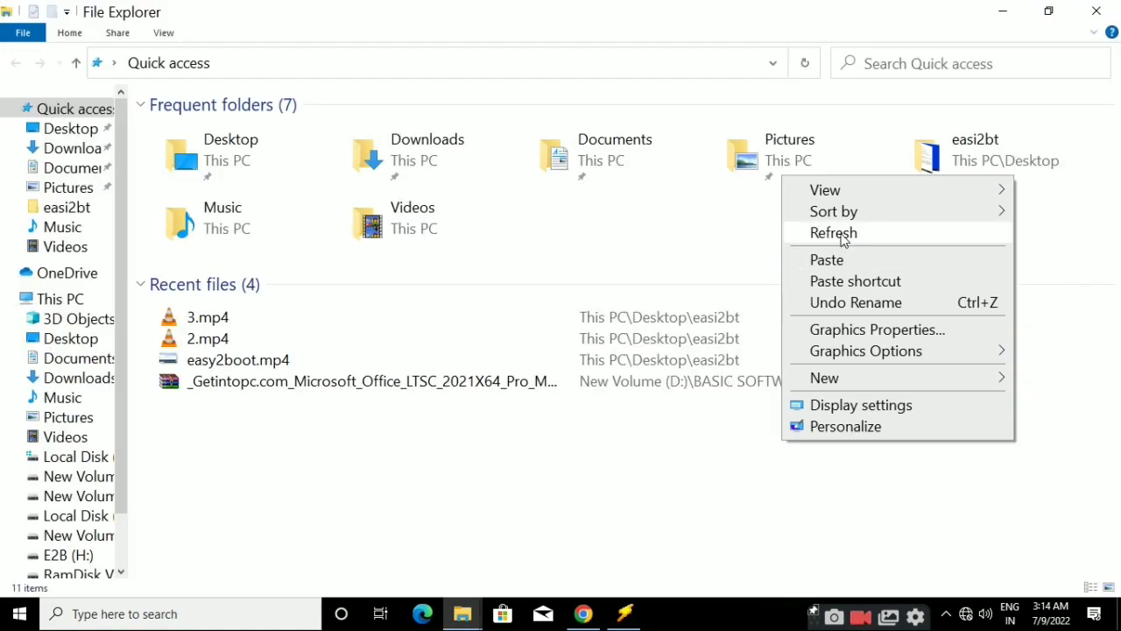
left_click(836, 232)
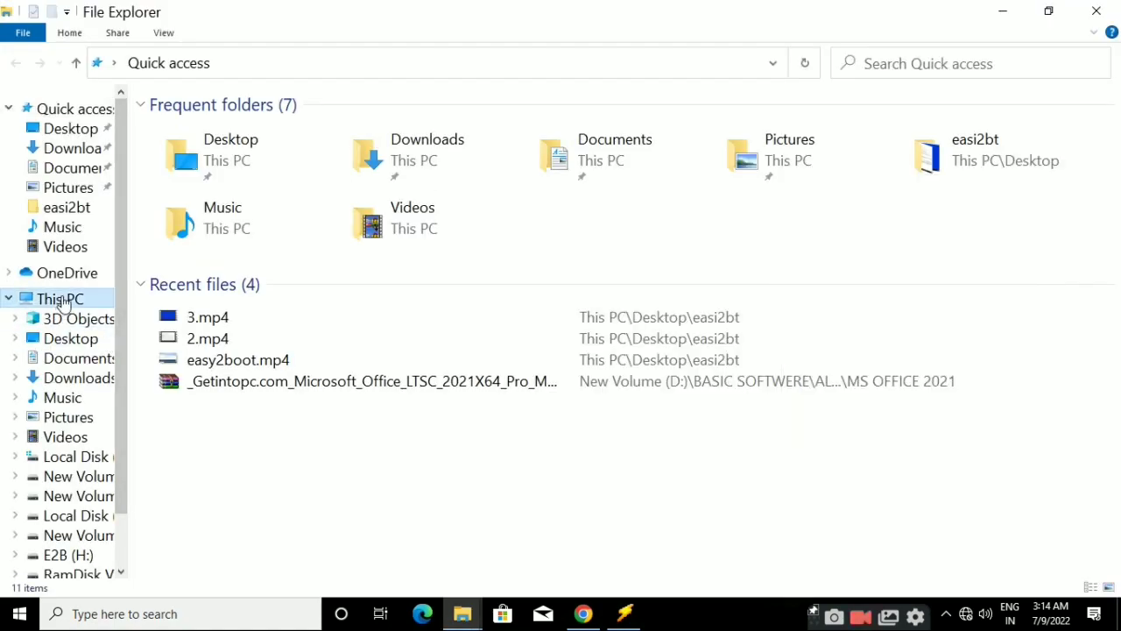
left_click(62, 300)
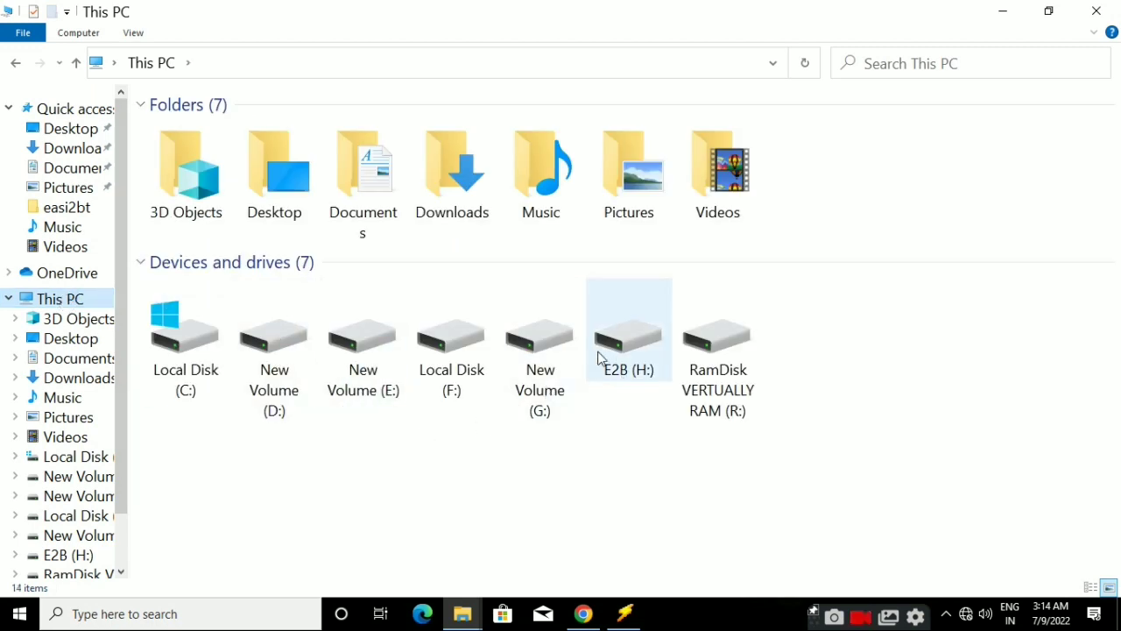
double_click(598, 357)
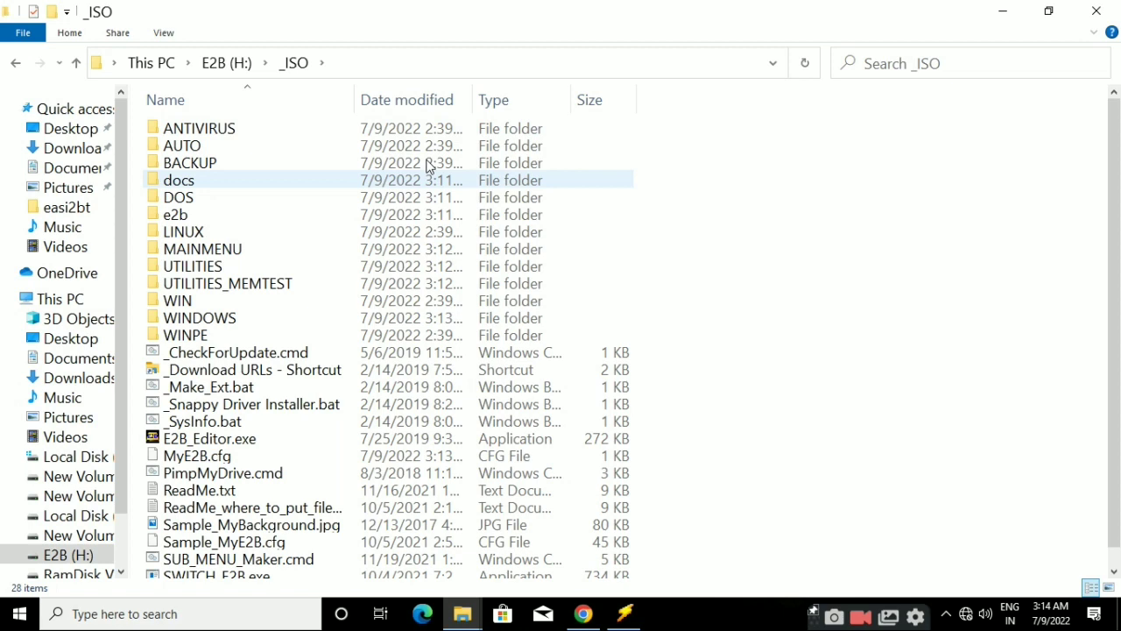
- Place a second File Explorer window beside the _ISO window and open the drive's UTILITIES folder
left_click(1049, 11)
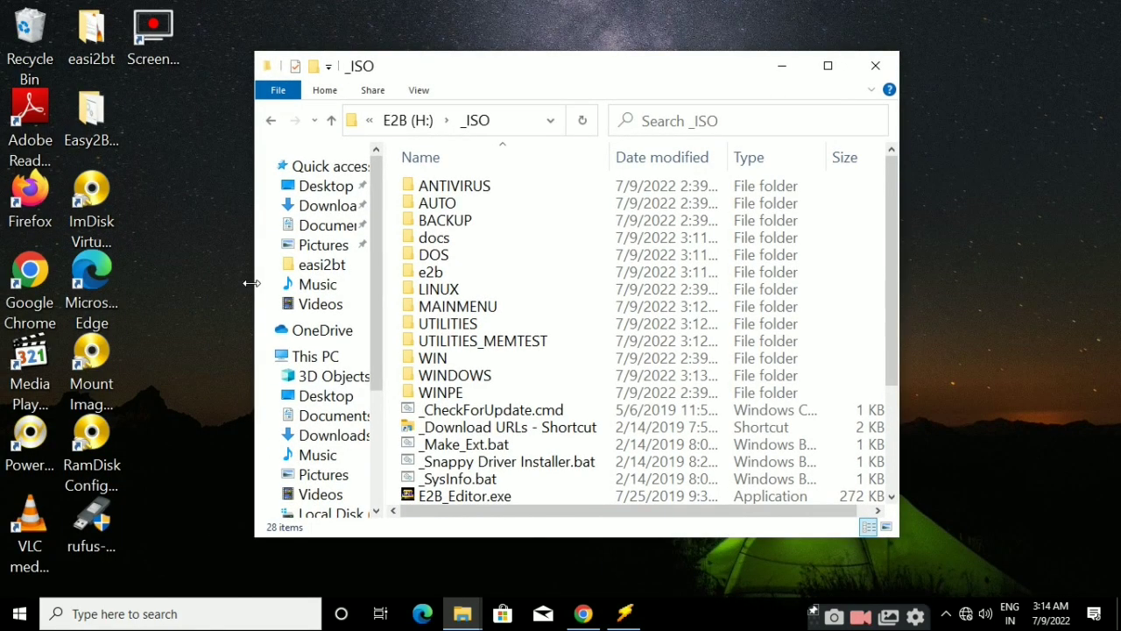
key("super+e")
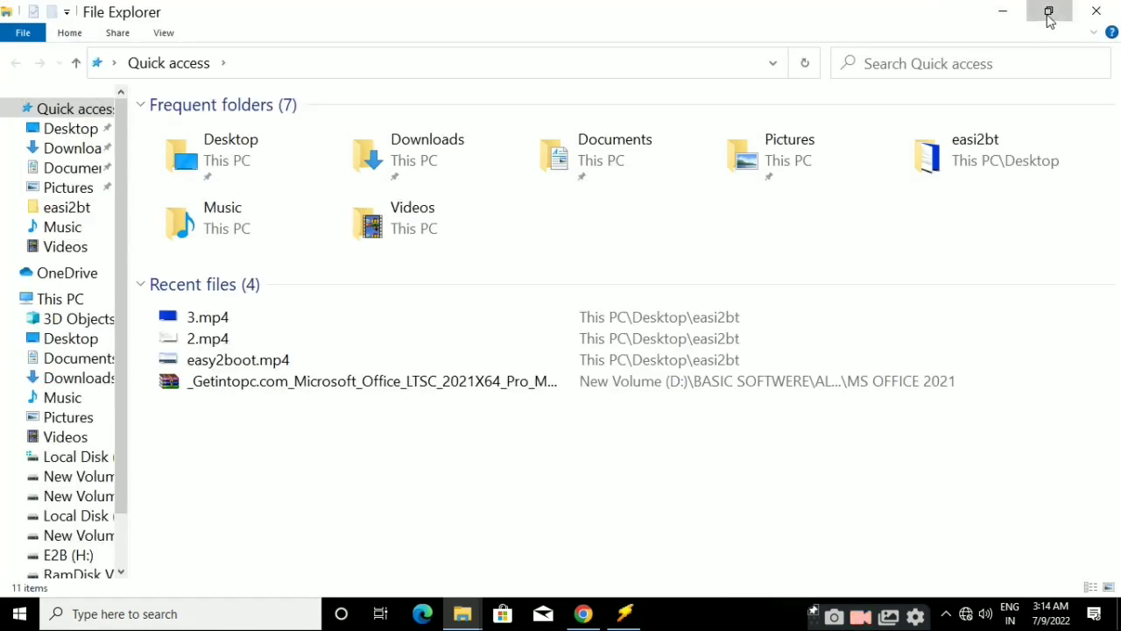
left_click(1048, 11)
left_click_drag(709, 113, 410, 140)
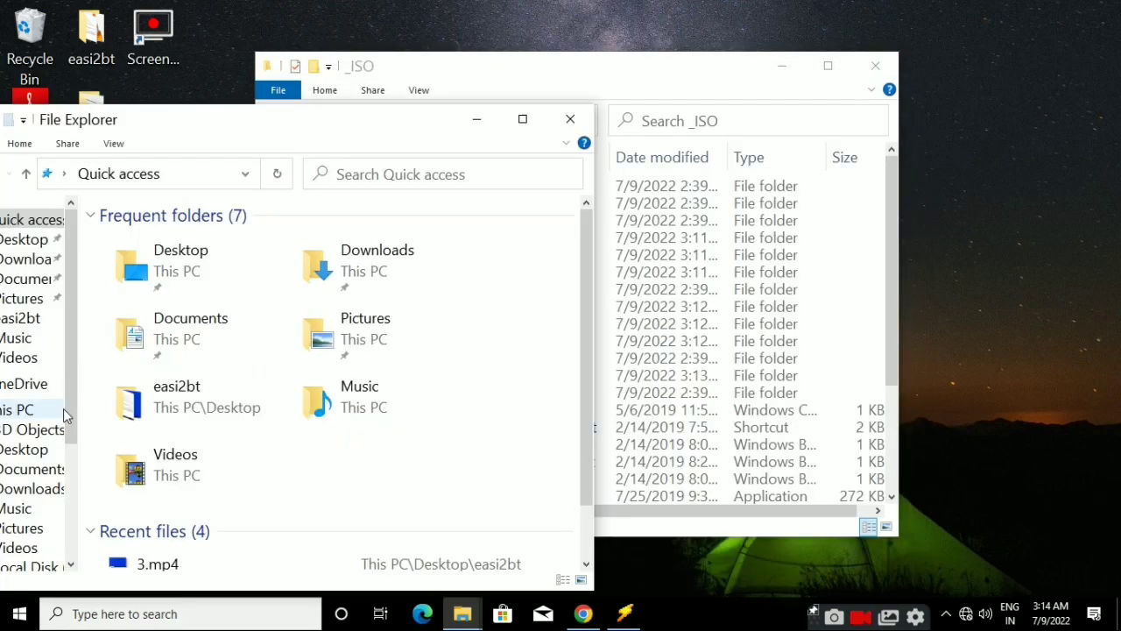
left_click_drag(710, 74, 829, 55)
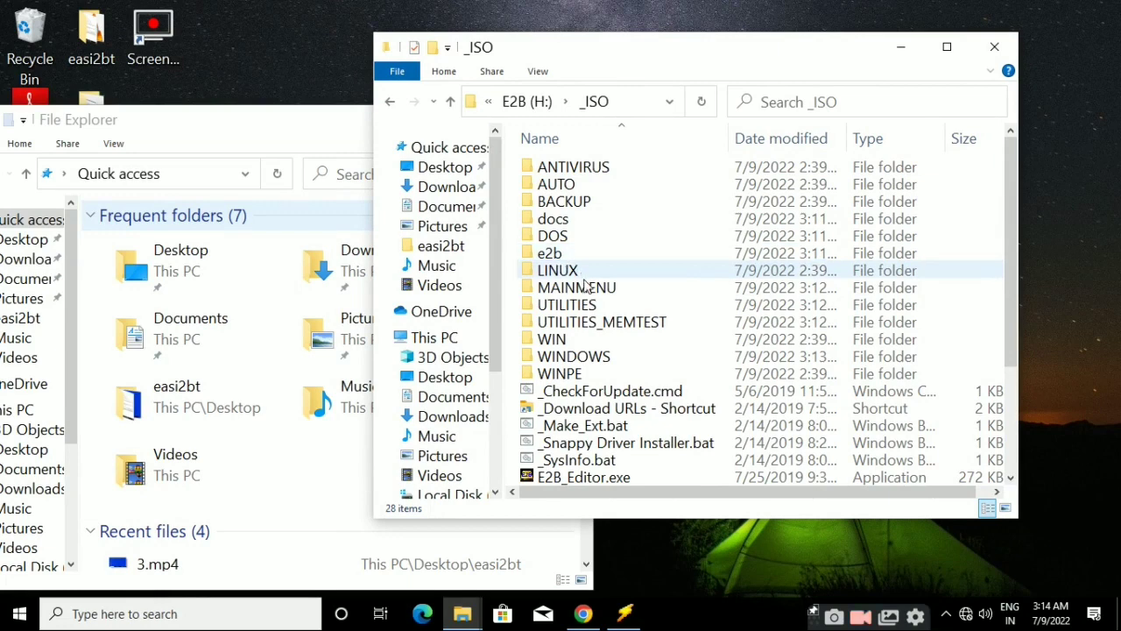
double_click(595, 306)
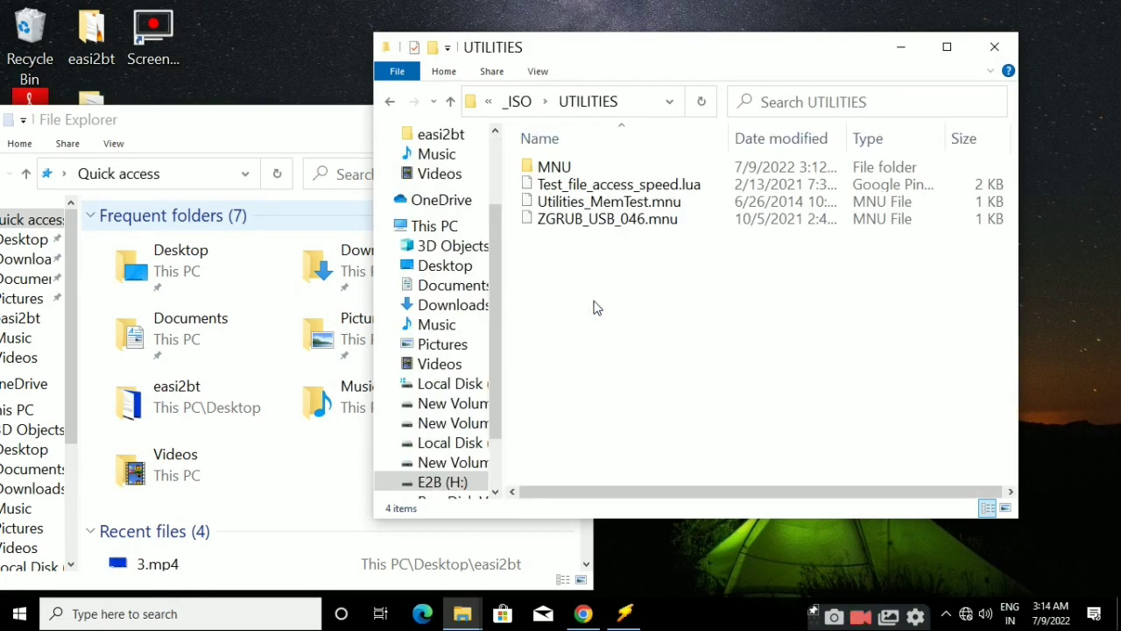
- In the second File Explorer window, open ONLY OPRATING SYSTEM ISO IMAGE inside the windows setup folder on New Volume (D:)
left_click(224, 154)
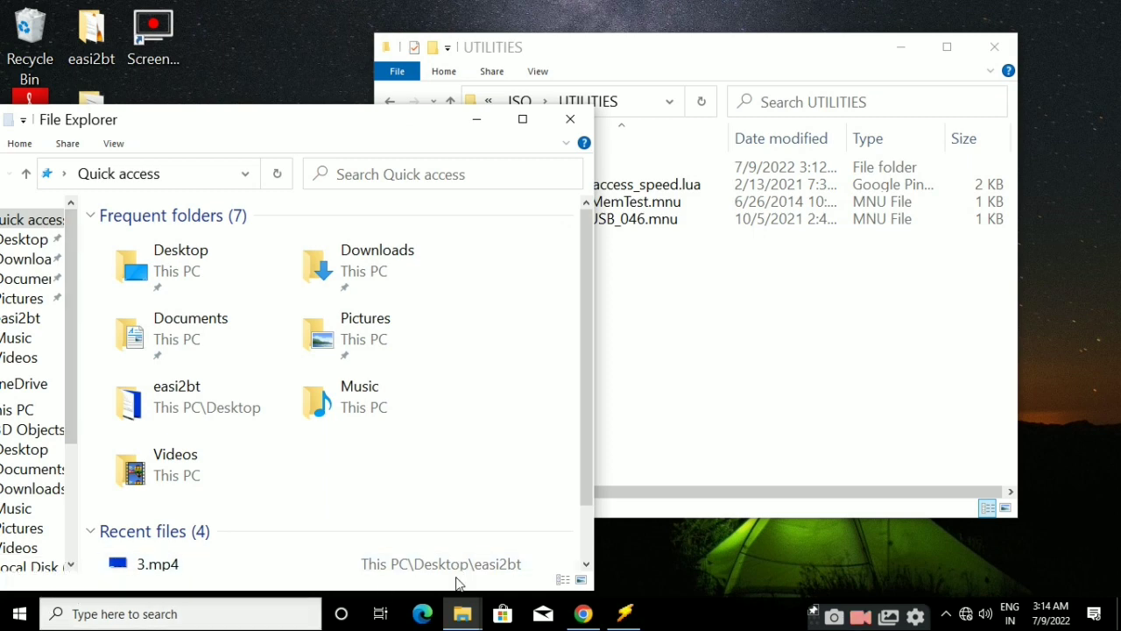
left_click(522, 120)
left_click(66, 299)
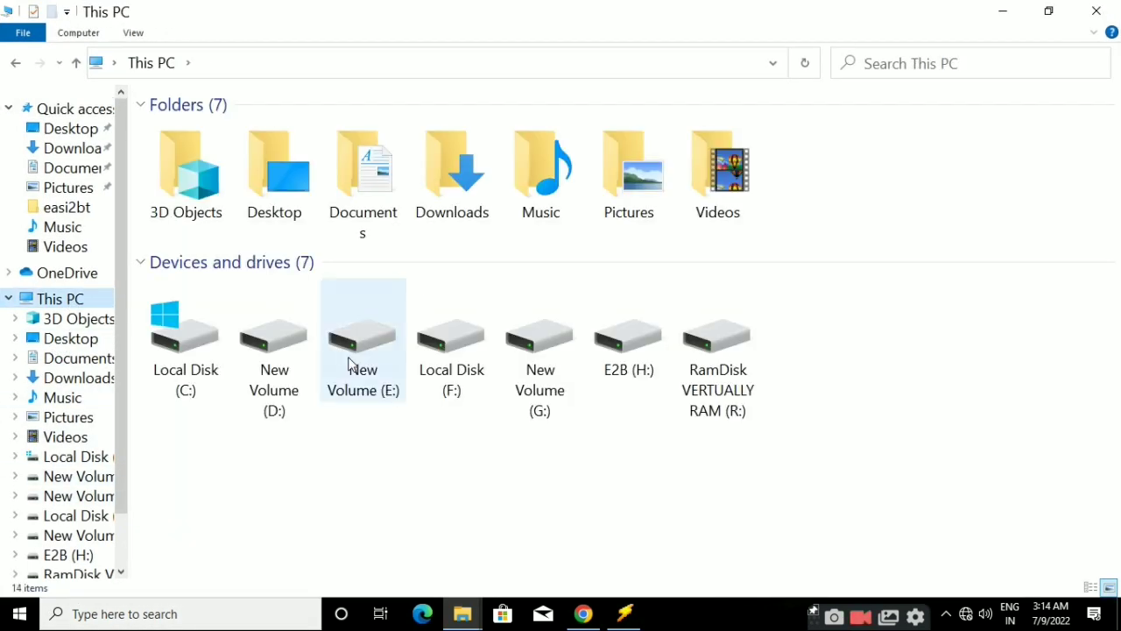
double_click(272, 355)
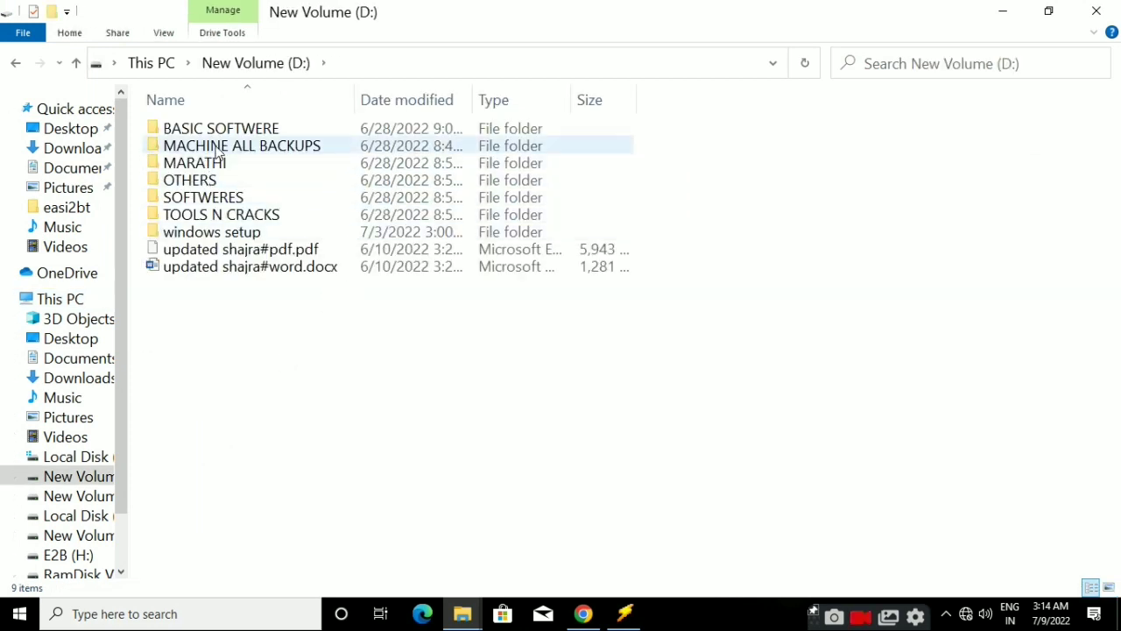
double_click(254, 231)
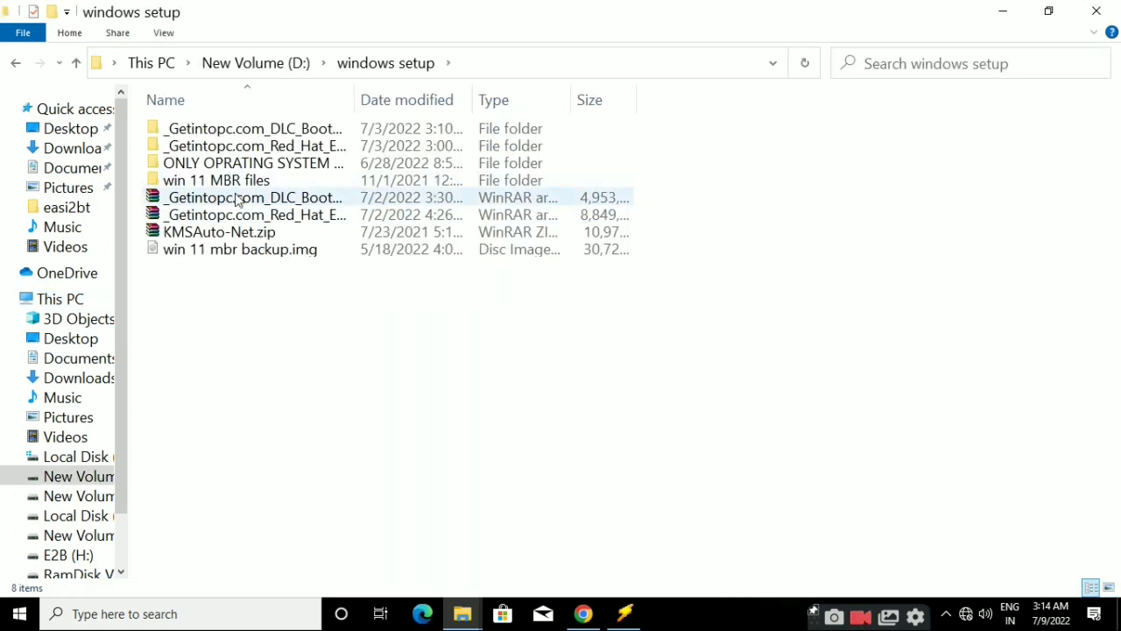
double_click(324, 164)
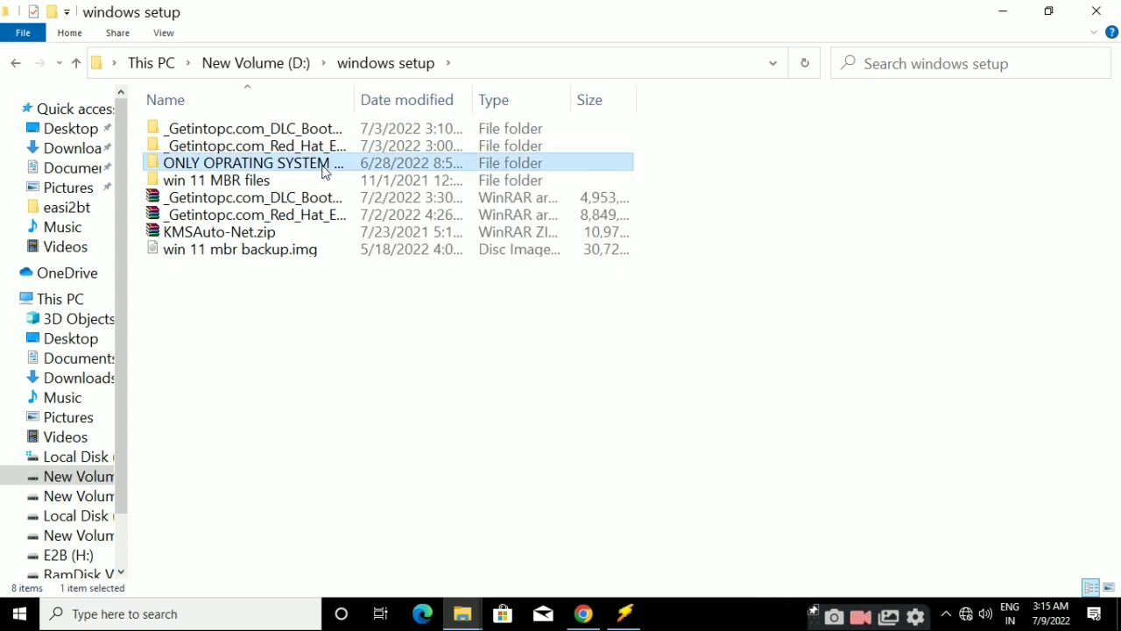
- Arrange the ISO image folder beside the UTILITIES window and copy Ultimate.2013.v2.iso into UTILITIES on the E2B drive
left_click(1048, 10)
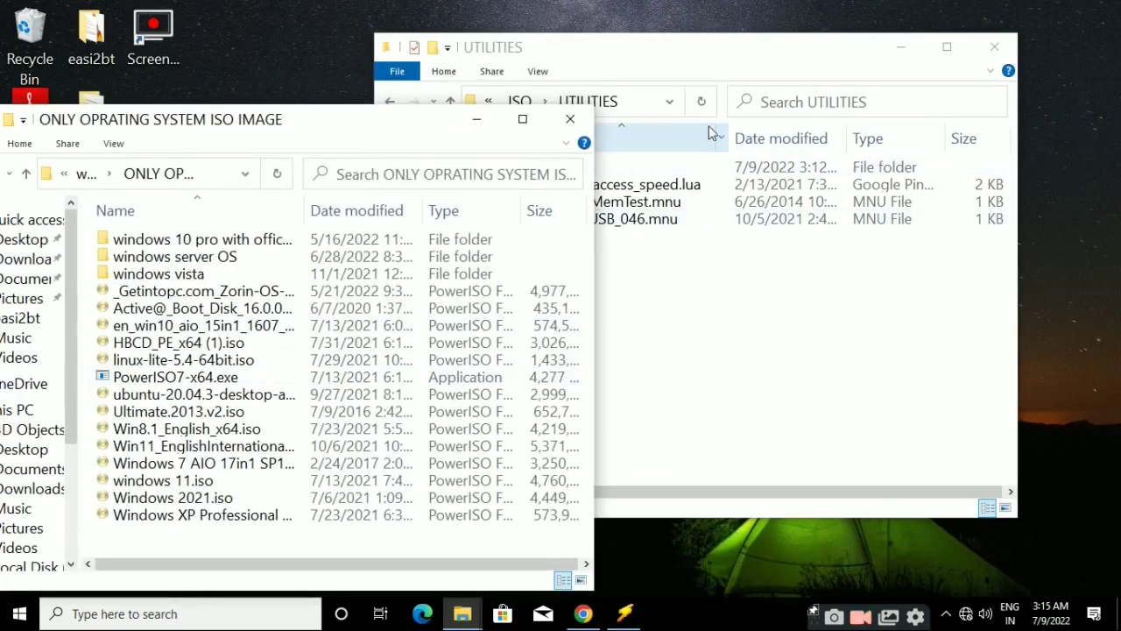
left_click_drag(740, 53, 838, 59)
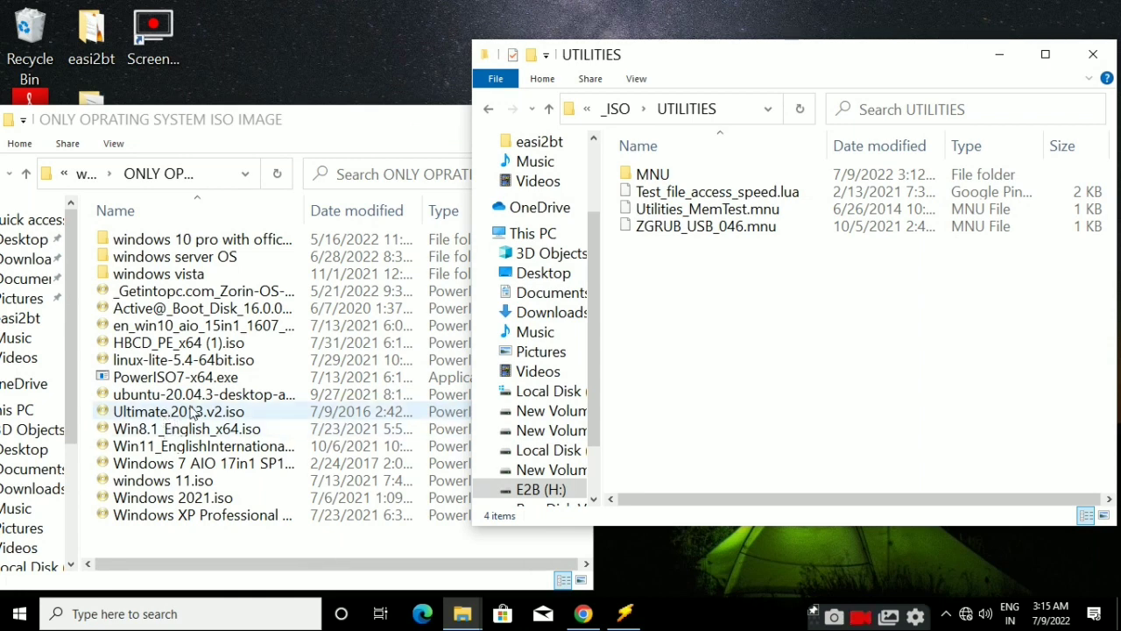
left_click_drag(179, 411, 759, 368)
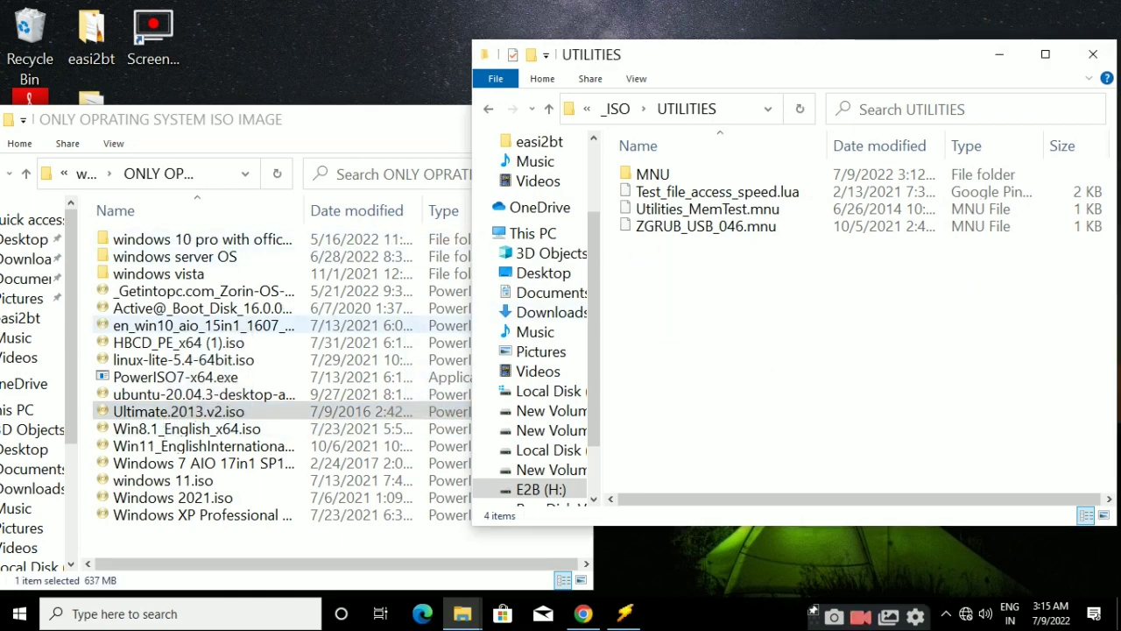
- Return the source window to the windows setup folder and move it and the copy progress dialog clear of the UTILITIES file list
left_click_drag(175, 119, 219, 116)
left_click(9, 173)
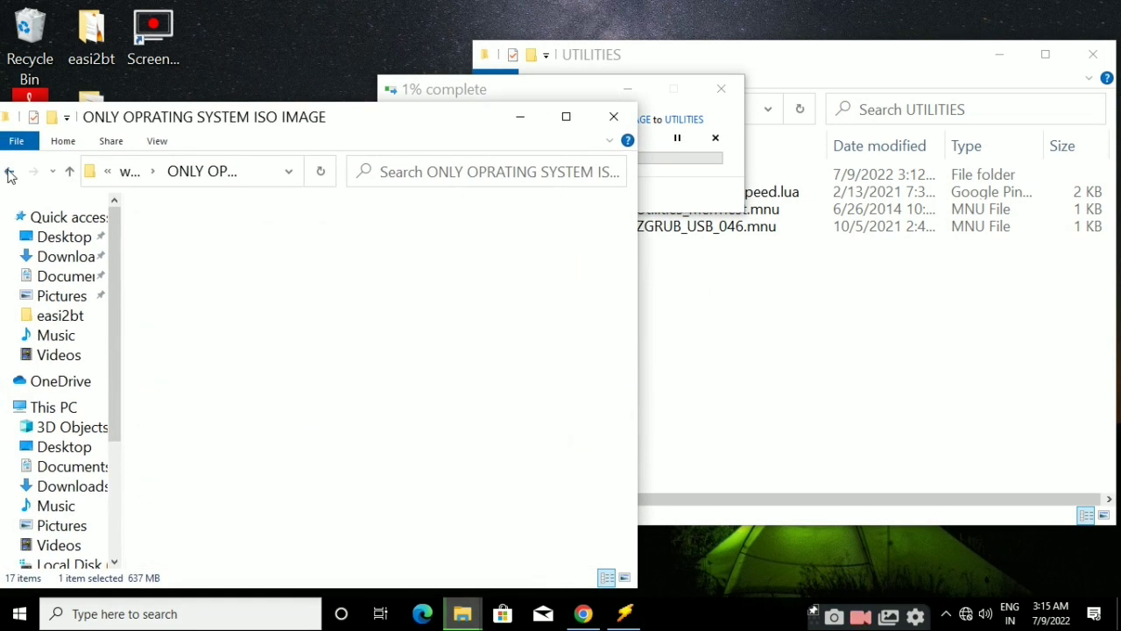
left_click_drag(340, 125, 92, 139)
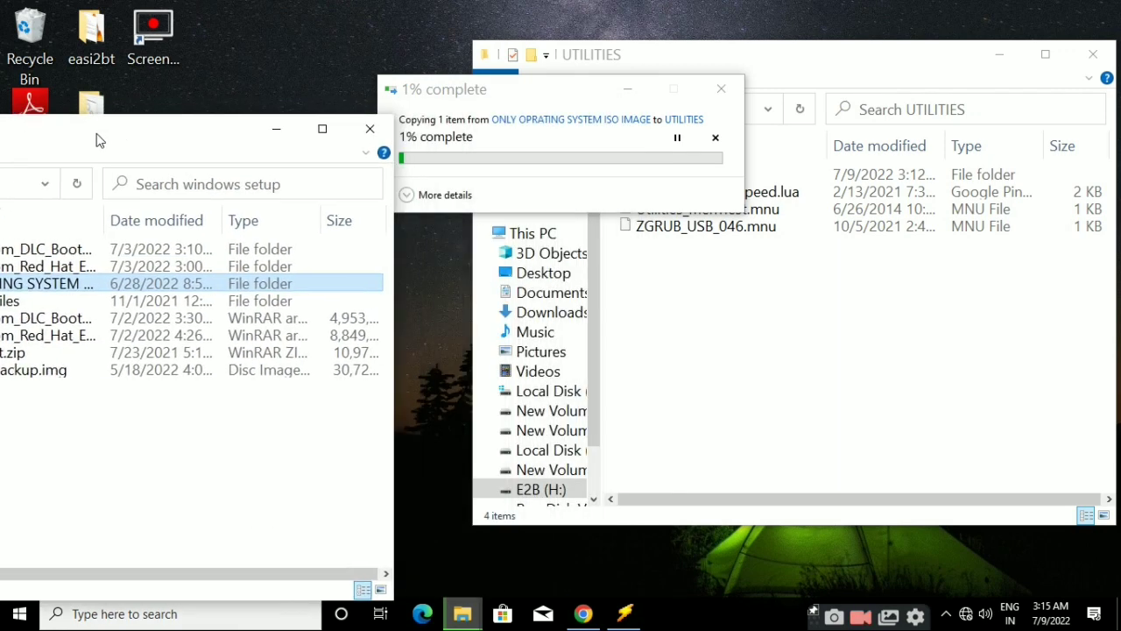
left_click_drag(565, 102, 821, 333)
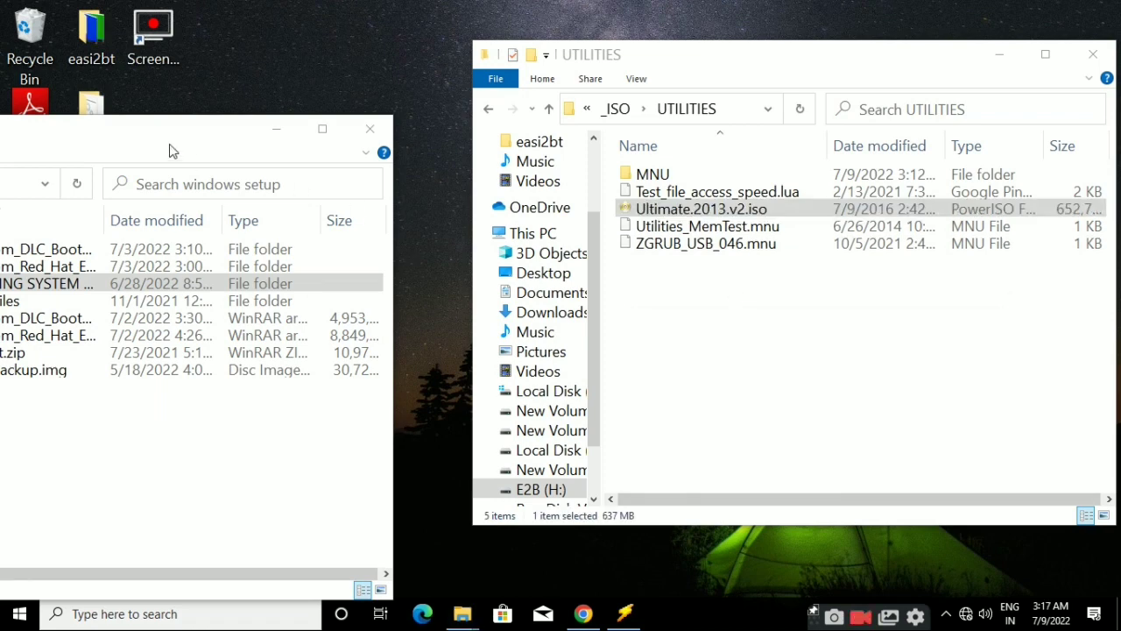
- Open the WINDOWS folder inside _ISO on the E2B drive and arrange its window beside the windows setup window
left_click_drag(186, 133, 272, 68)
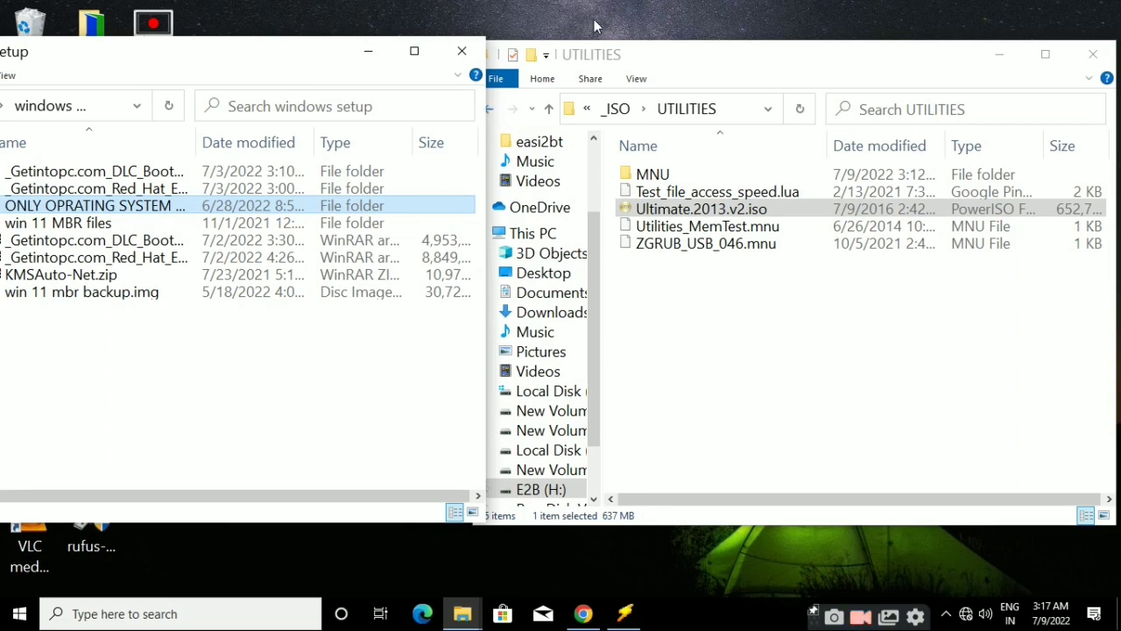
left_click_drag(655, 54, 672, 52)
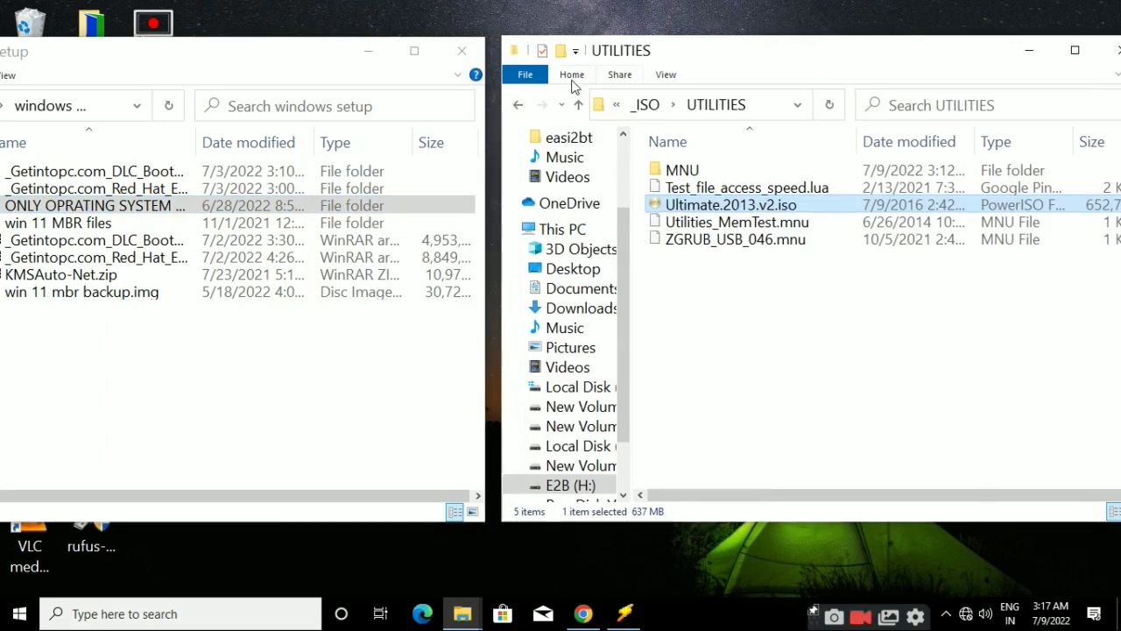
left_click(517, 106)
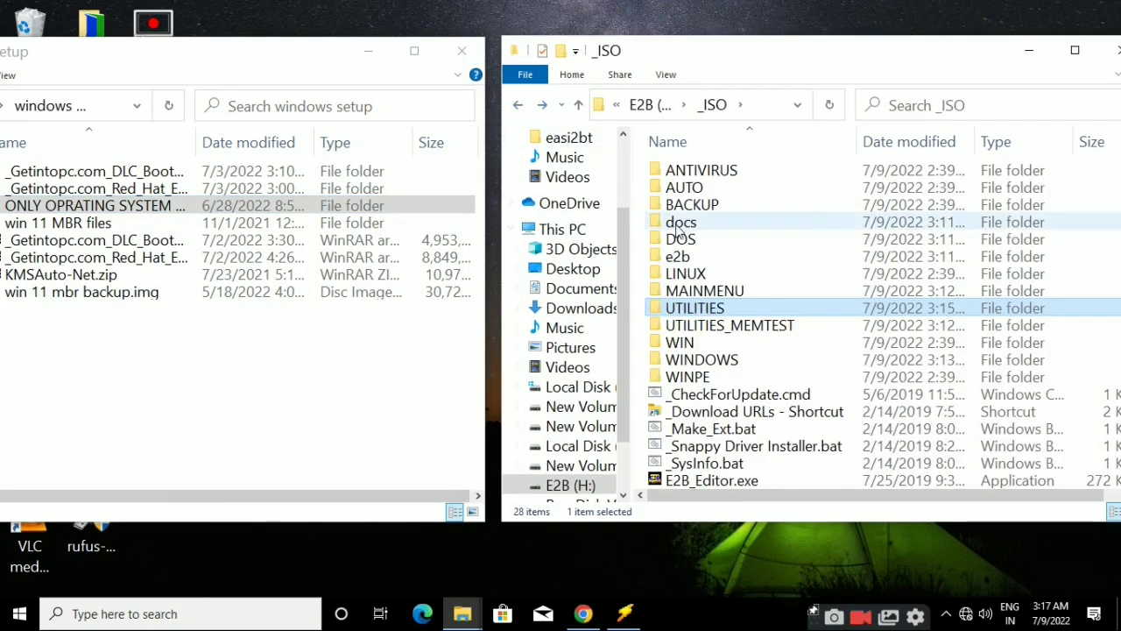
double_click(701, 359)
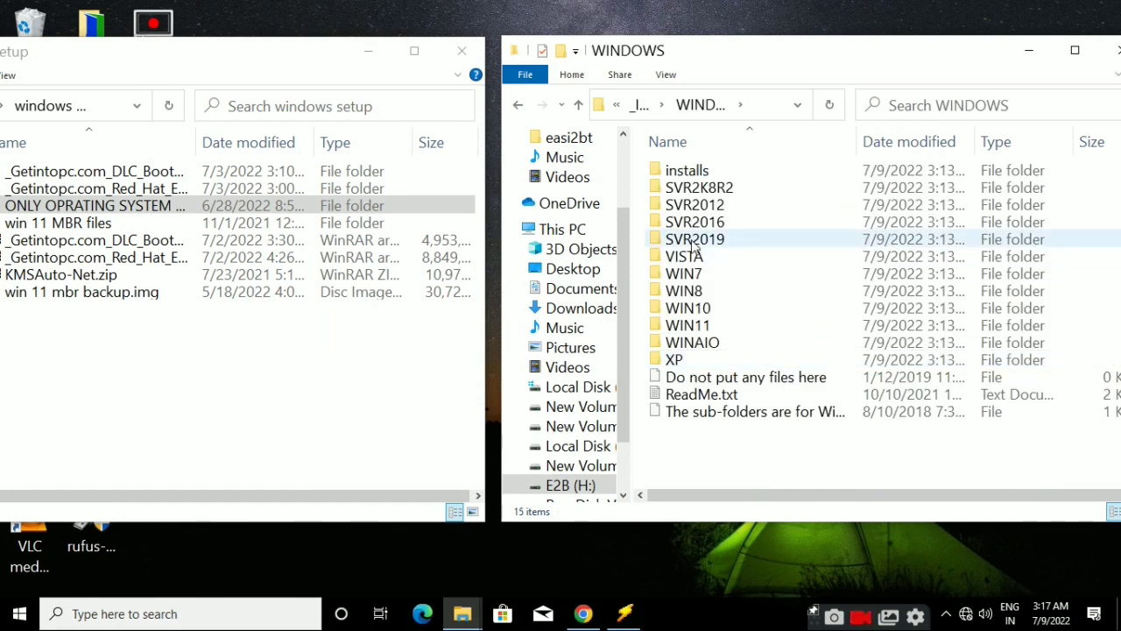
left_click_drag(303, 62, 328, 61)
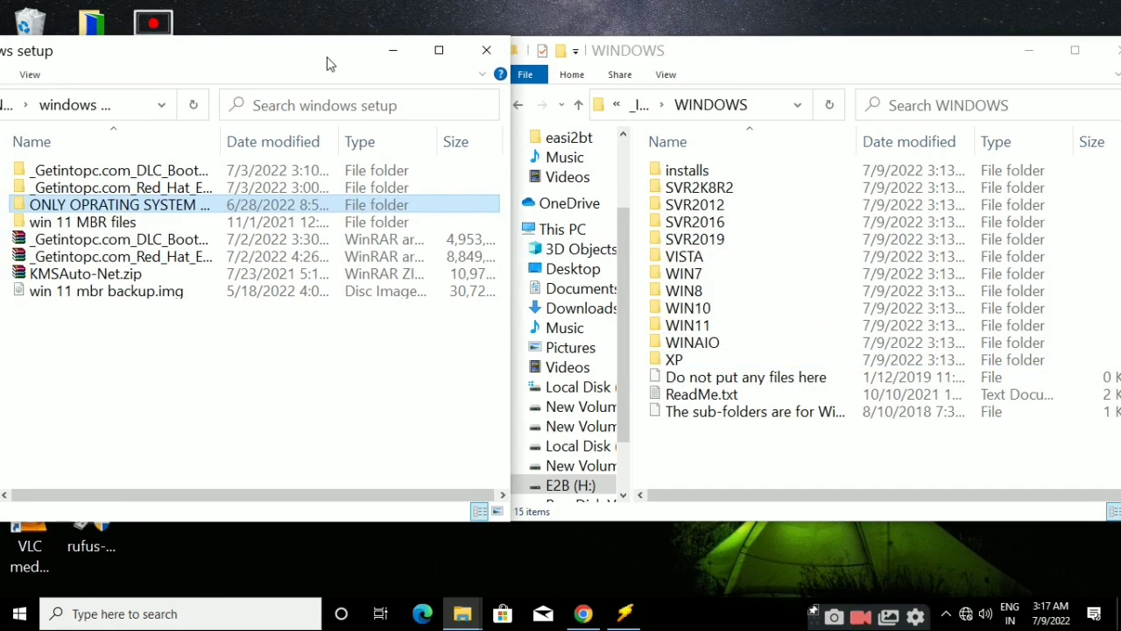
left_click_drag(243, 55, 328, 61)
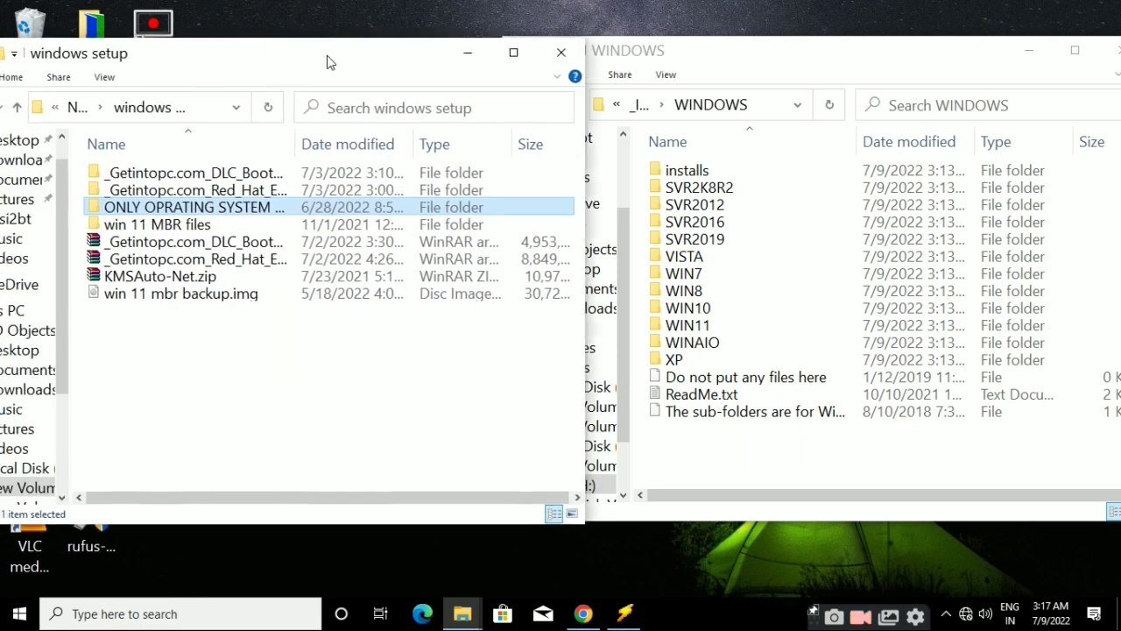
left_click_drag(180, 63, 220, 63)
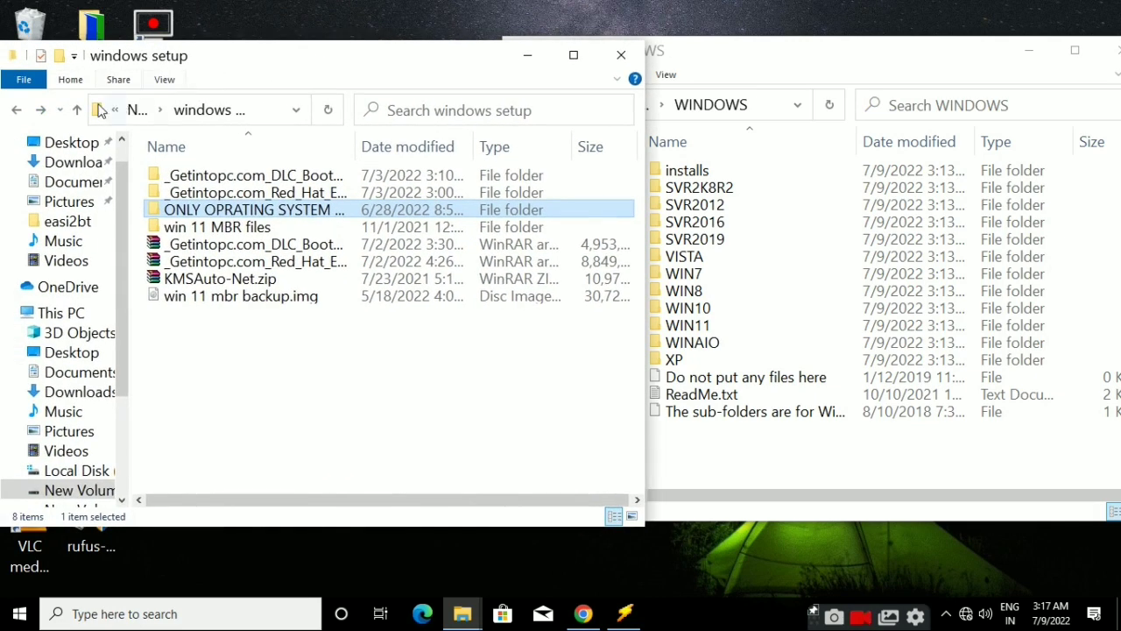
- Copy Windows 2021.iso from ONLY OPRATING SYSTEM ISO IMAGE in windows setup into the drive's WINDOWS\WIN10 folder and move the progress dialog aside
left_click(18, 113)
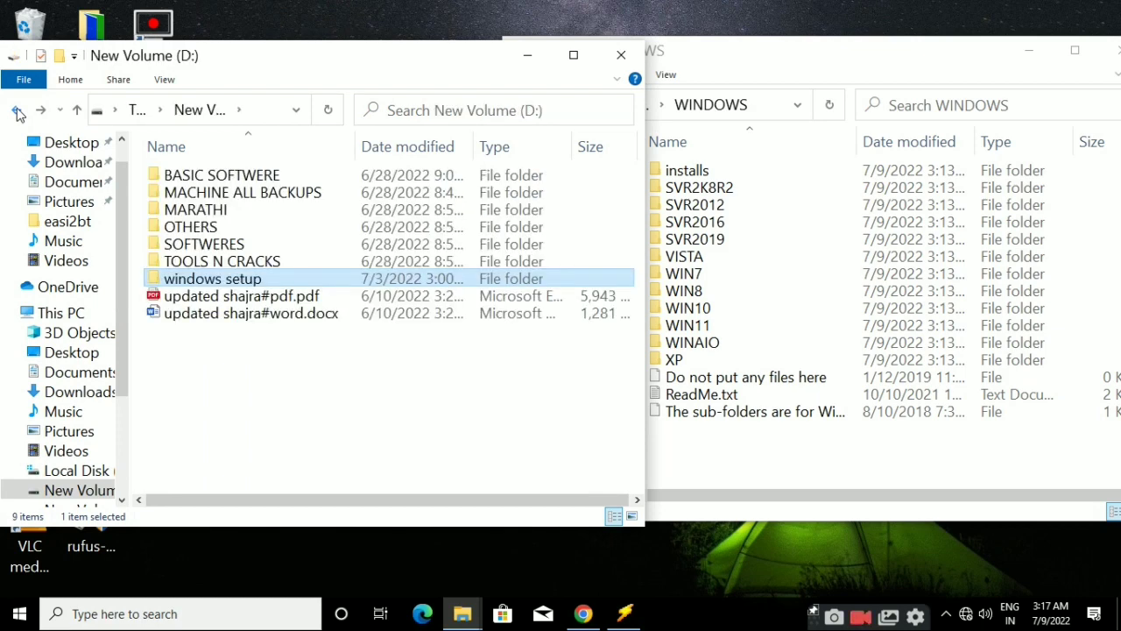
double_click(723, 312)
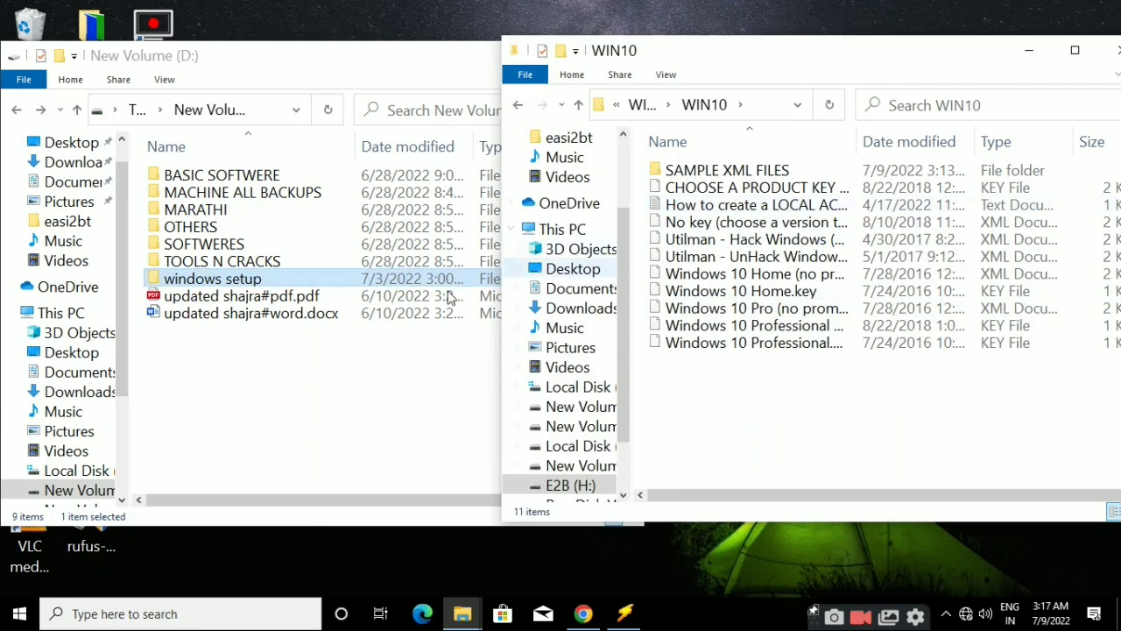
double_click(206, 279)
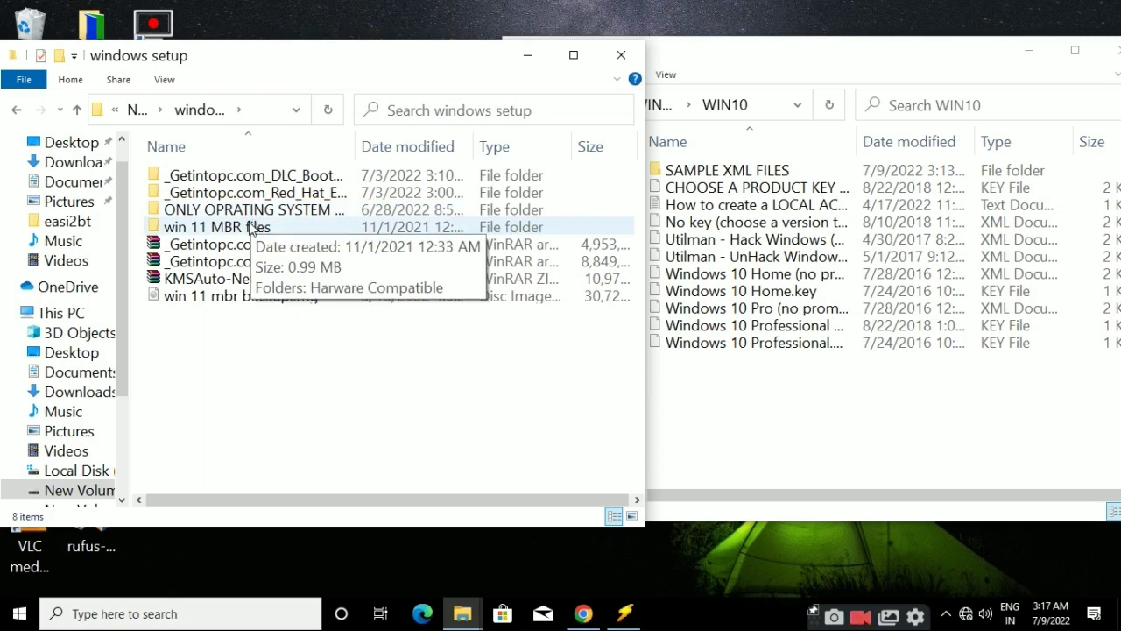
double_click(262, 212)
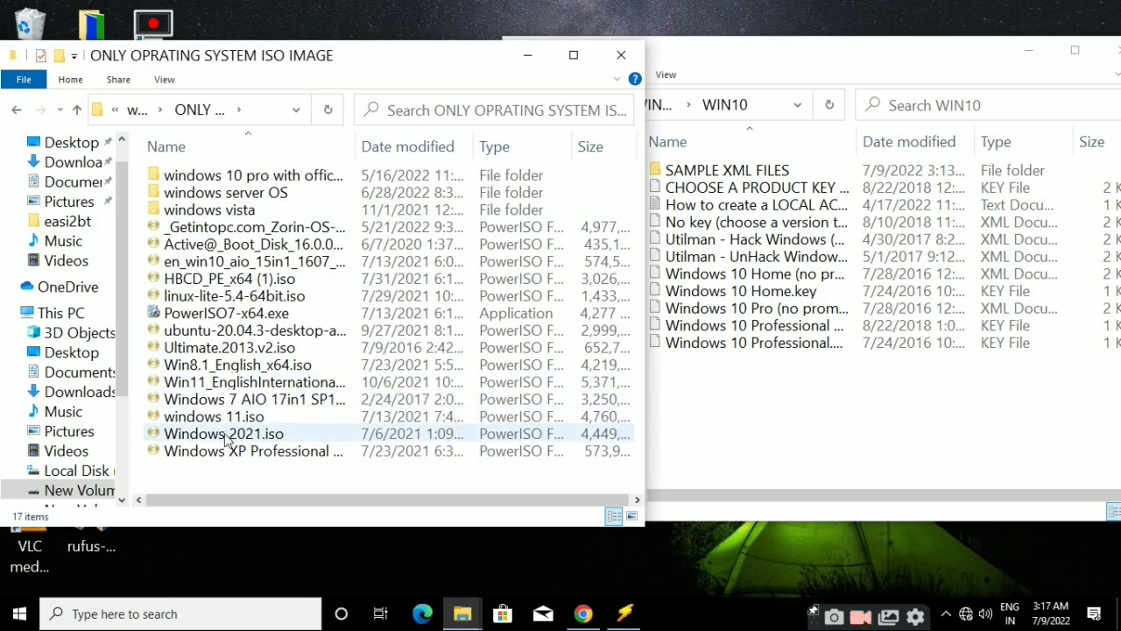
left_click_drag(226, 436, 758, 445)
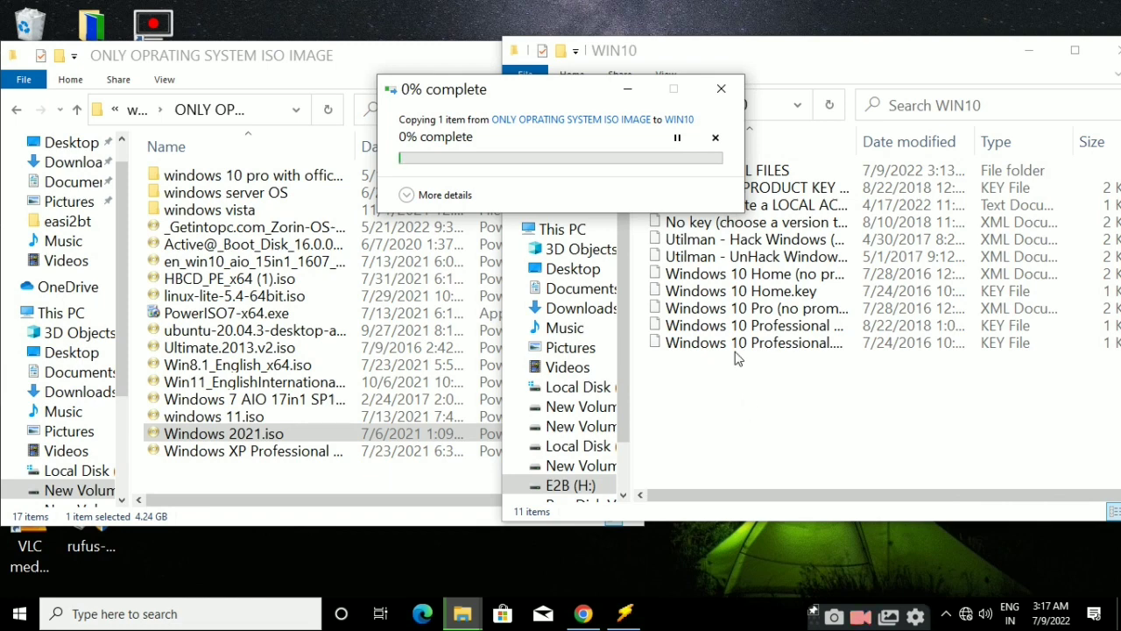
left_click_drag(594, 103, 851, 371)
- Copy Windows 7 AIO 17in1 SP1 X64 & X86.iso into the WIN7 folder under WINDOWS on the E2B drive
left_click(517, 107)
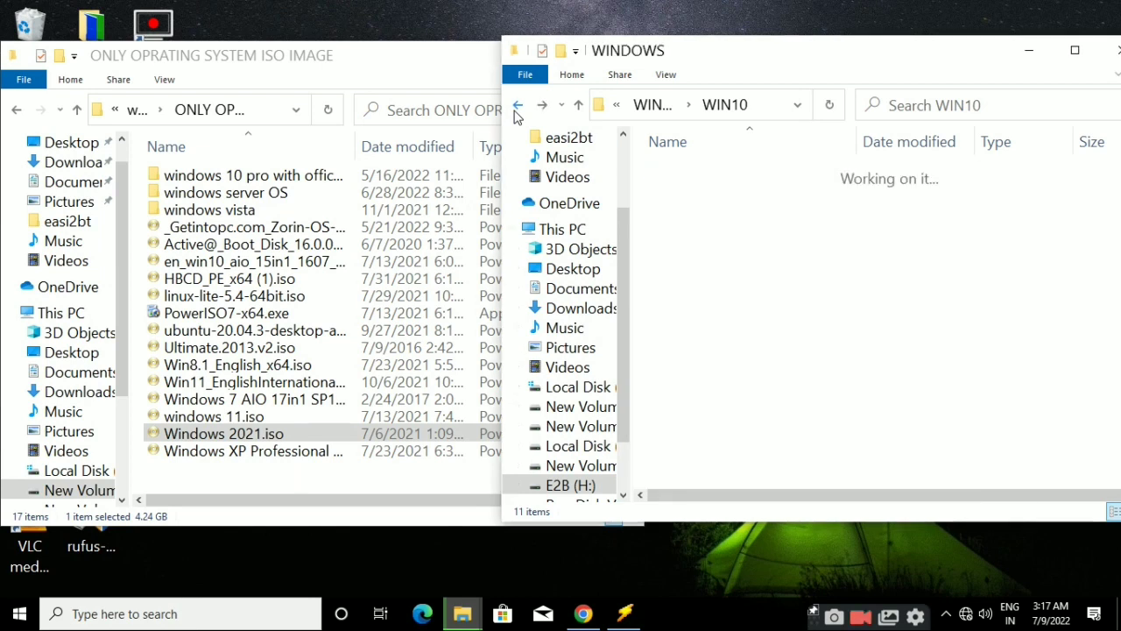
left_click(717, 271)
double_click(716, 274)
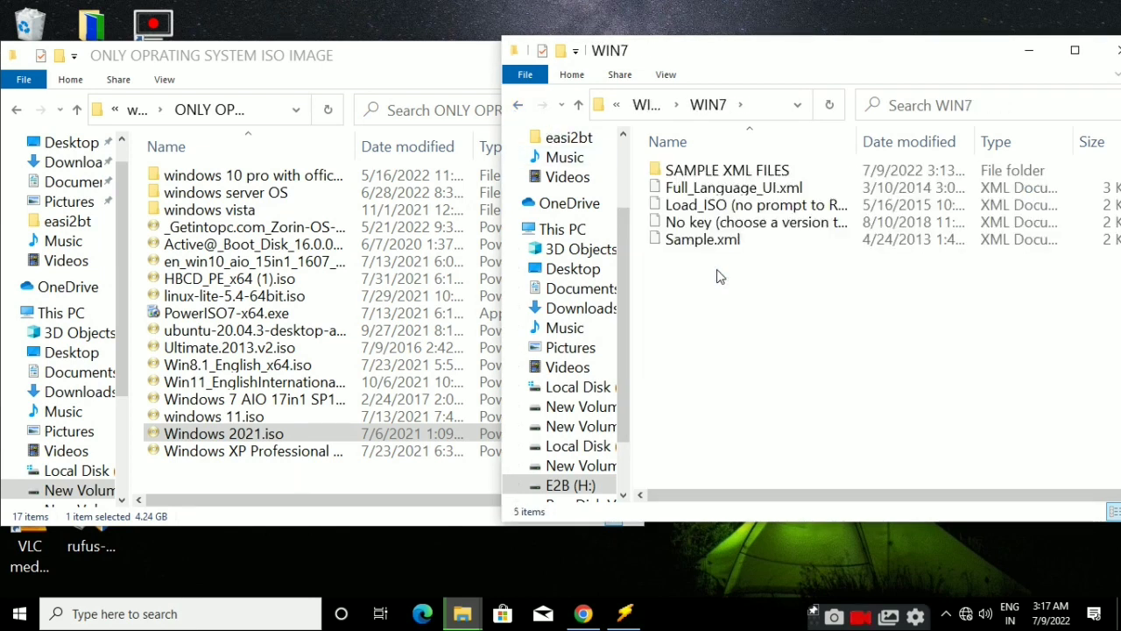
left_click_drag(232, 399, 721, 376)
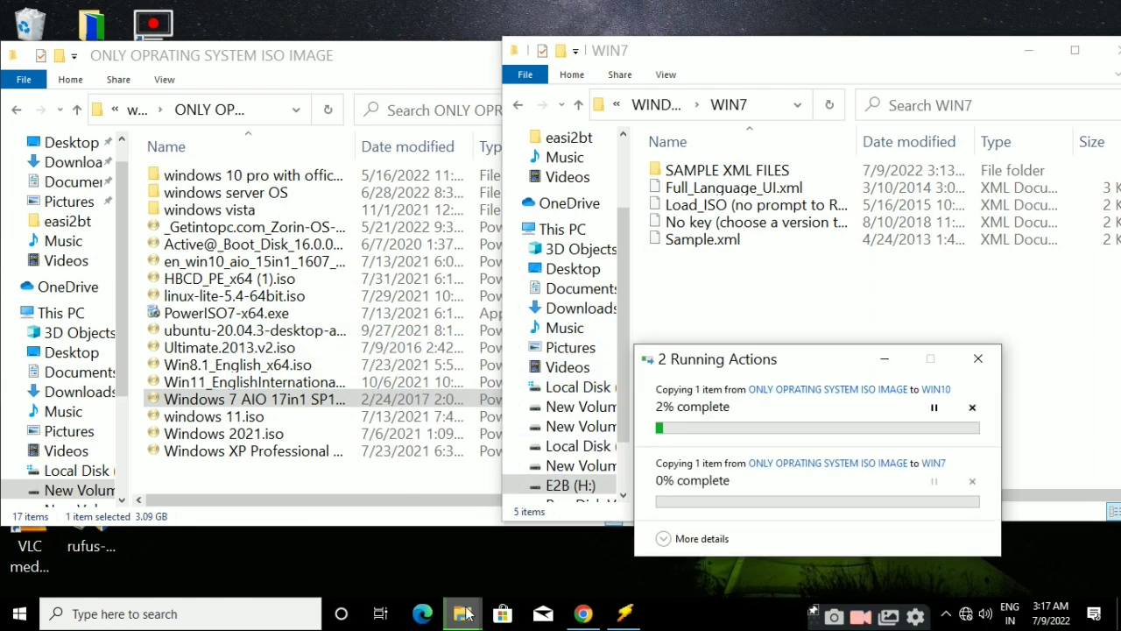
- Expand the details of the running WIN10 and WIN7 copies and reposition the progress dialog so it is fully visible
left_click_drag(800, 358, 759, 261)
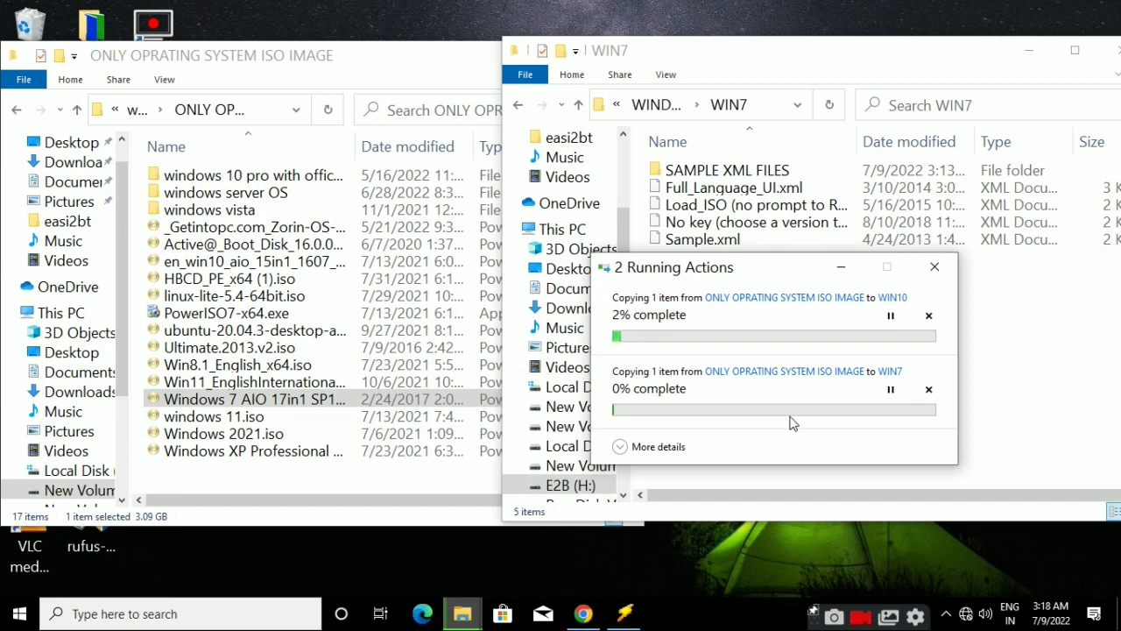
left_click(620, 446)
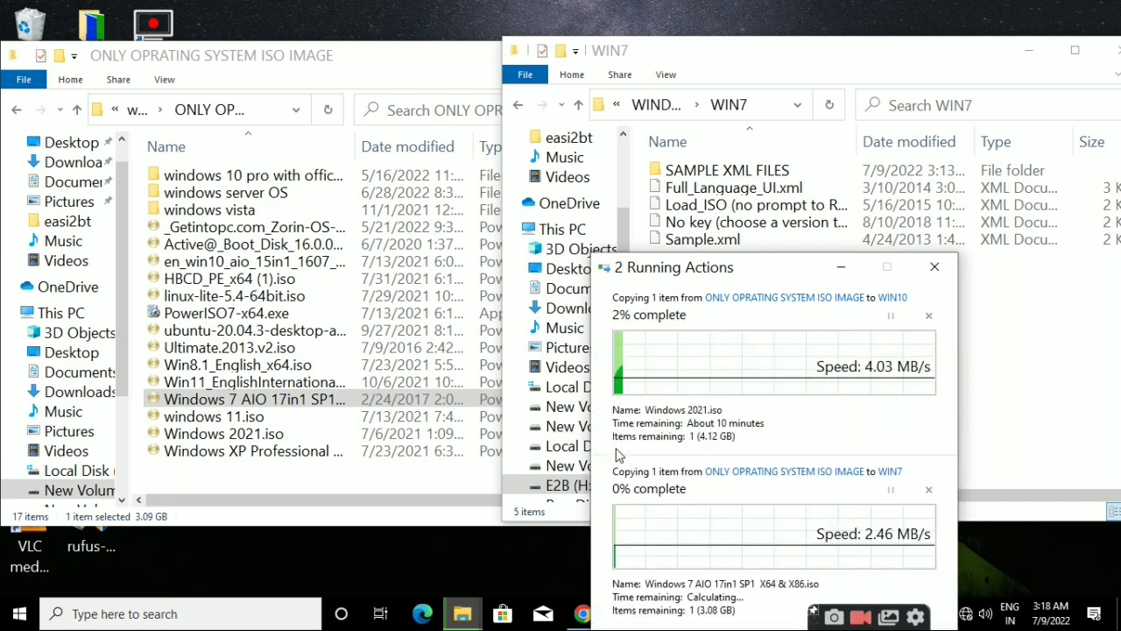
left_click_drag(735, 280, 536, 112)
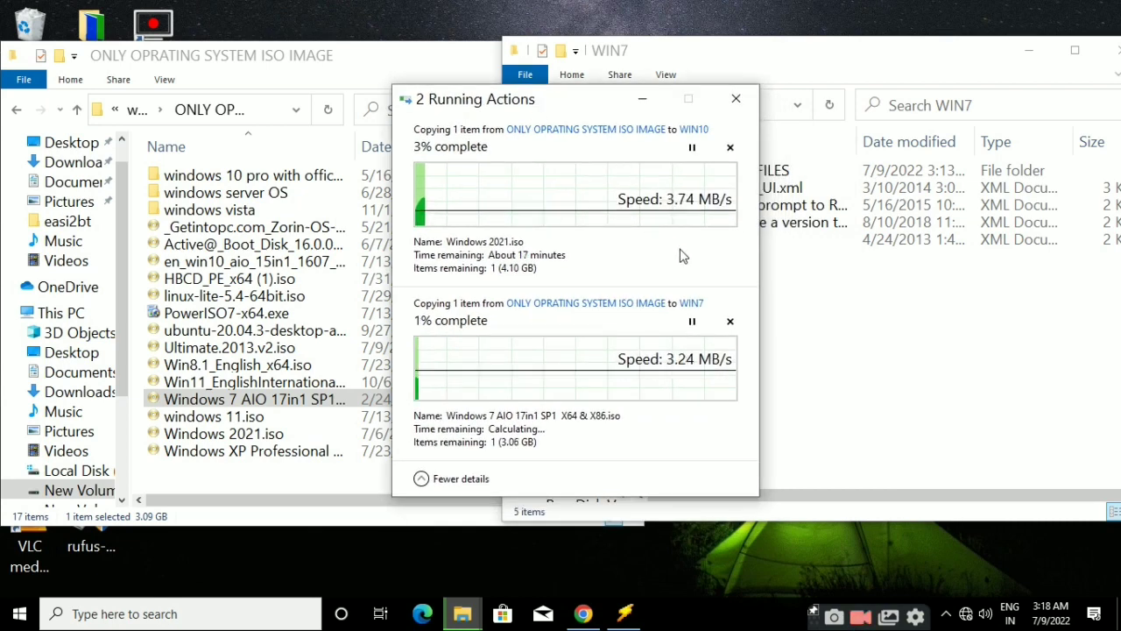
left_click_drag(593, 108, 372, 106)
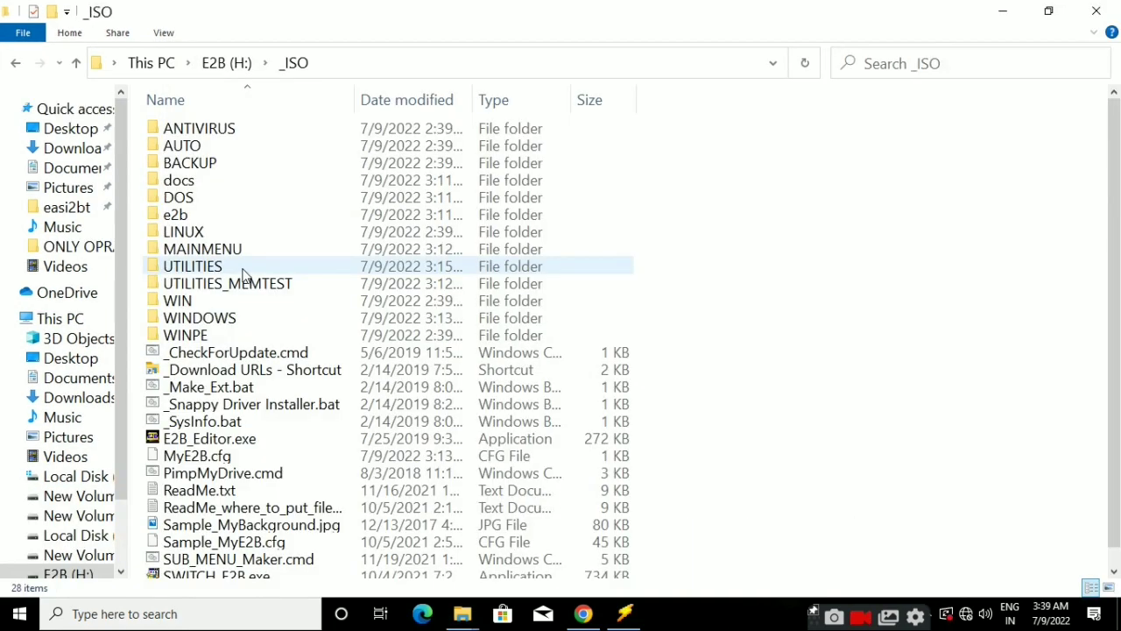
- Check the contents of the UTILITIES folder and the WIN10, WIN11 and WIN7 subfolders of WINDOWS inside _ISO
double_click(241, 265)
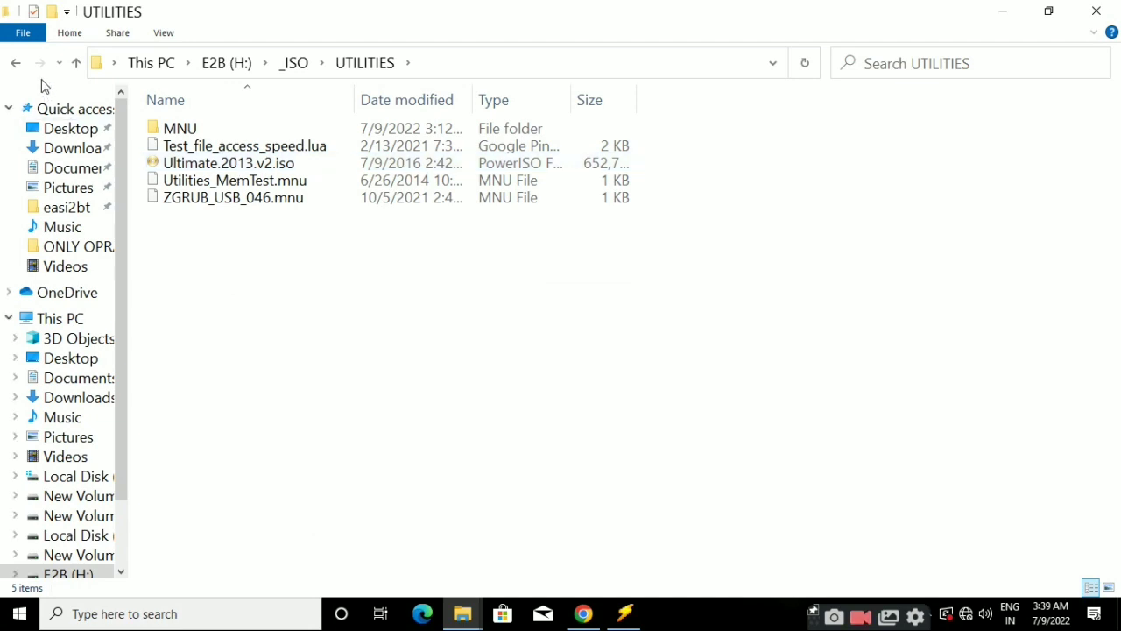
left_click(18, 63)
double_click(252, 321)
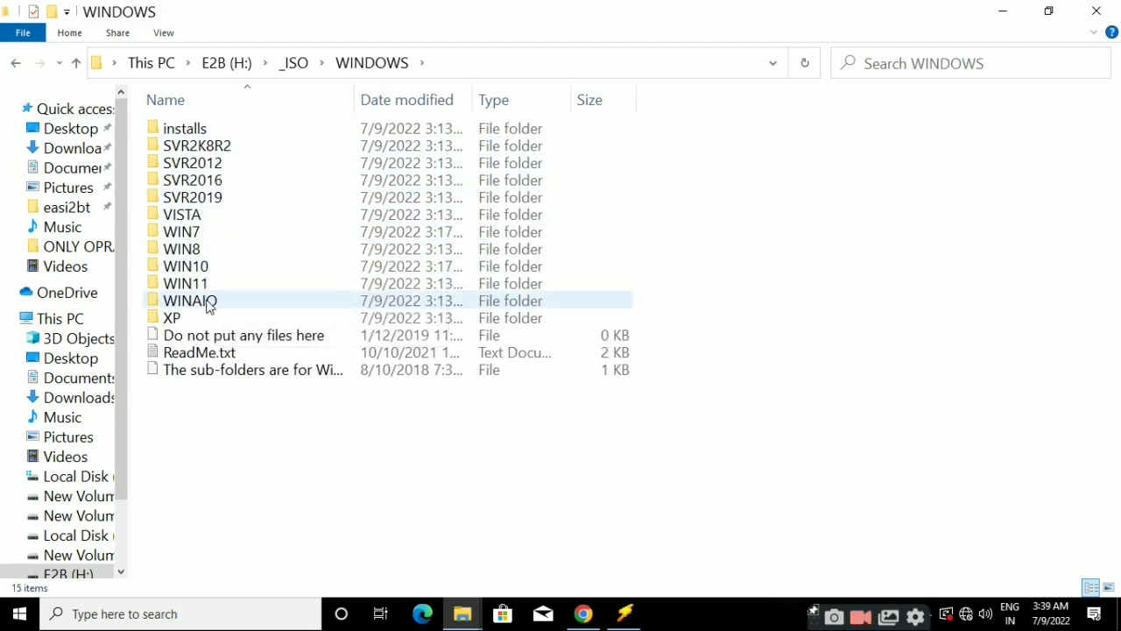
left_click(226, 269)
double_click(226, 269)
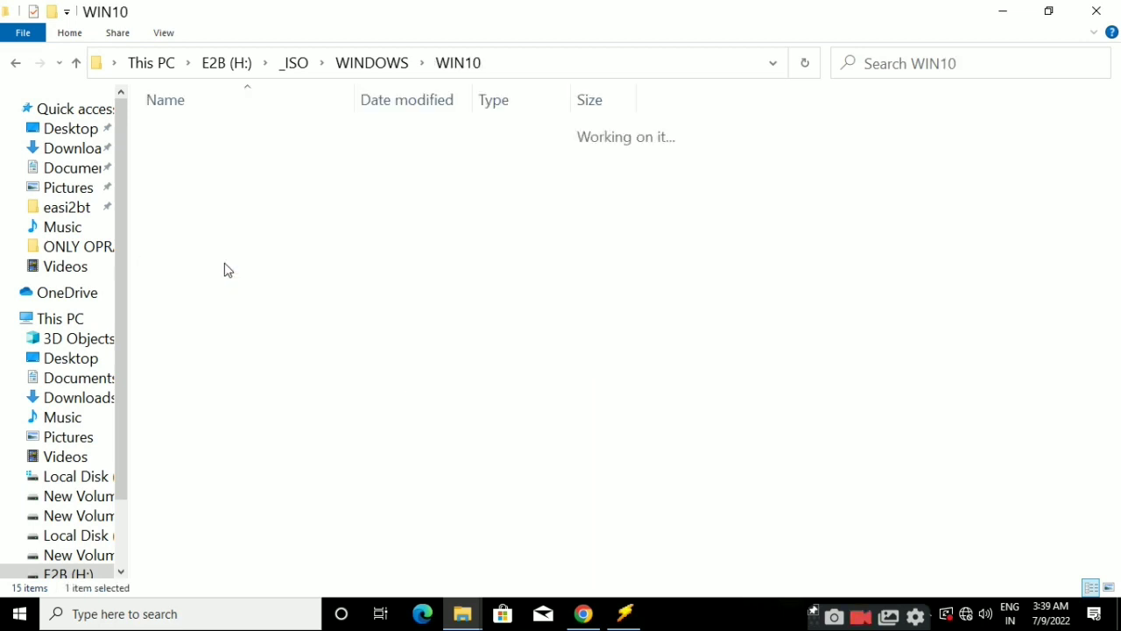
left_click(16, 70)
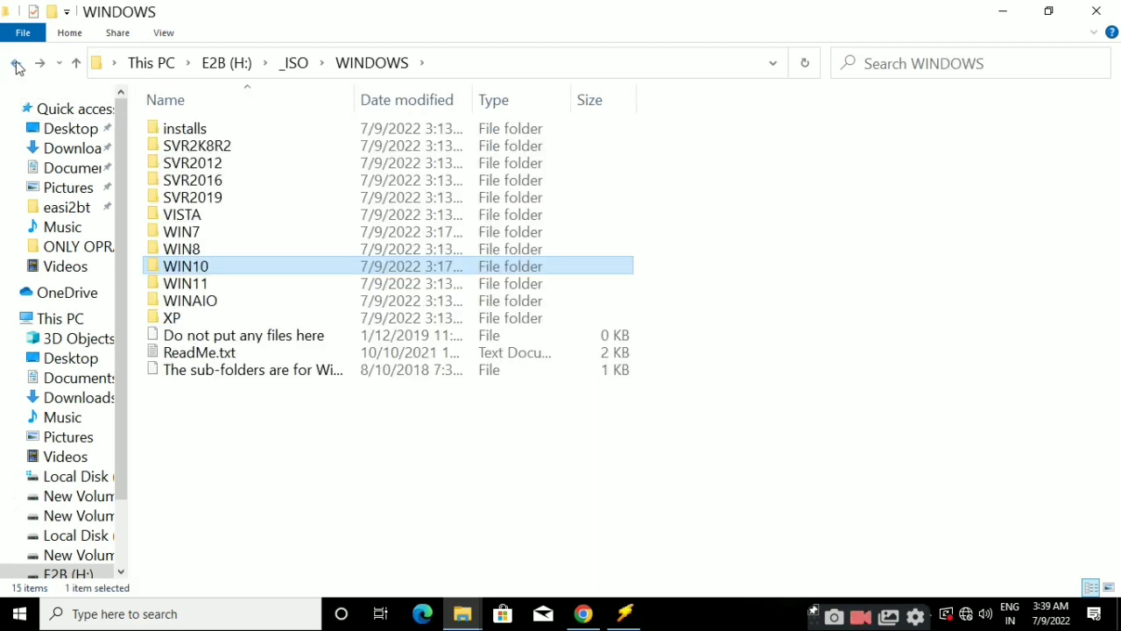
double_click(249, 287)
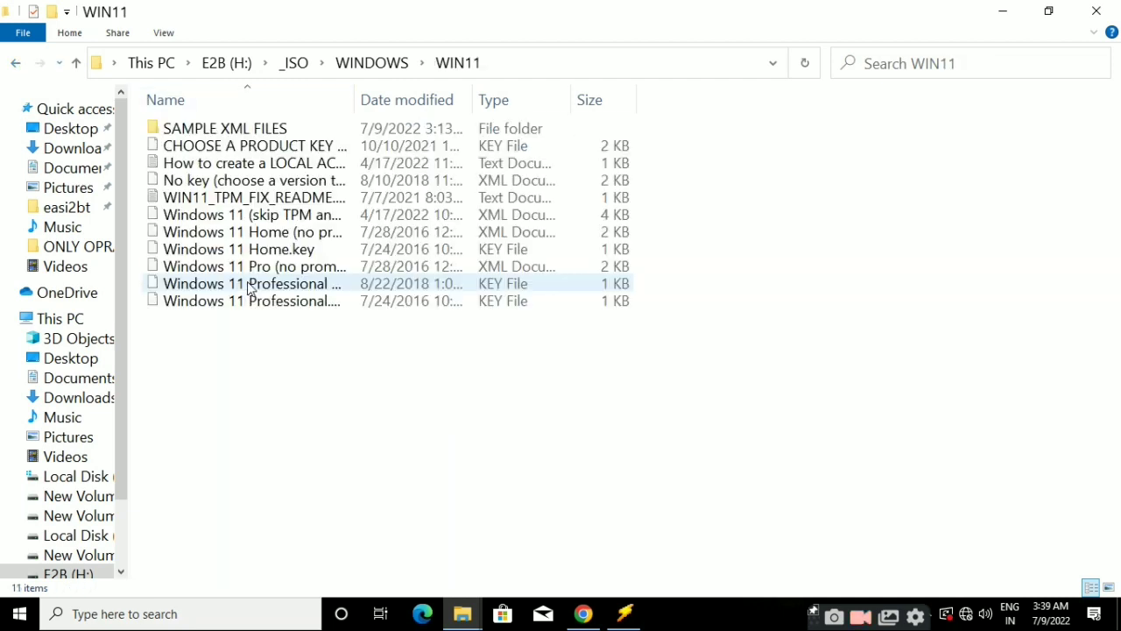
left_click(15, 64)
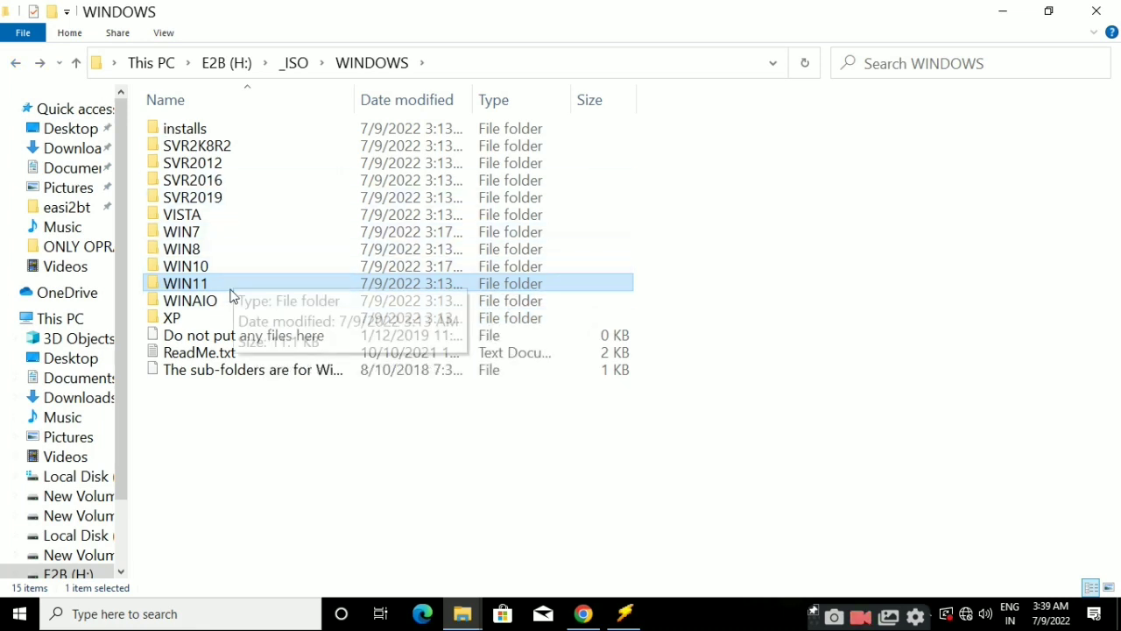
double_click(221, 233)
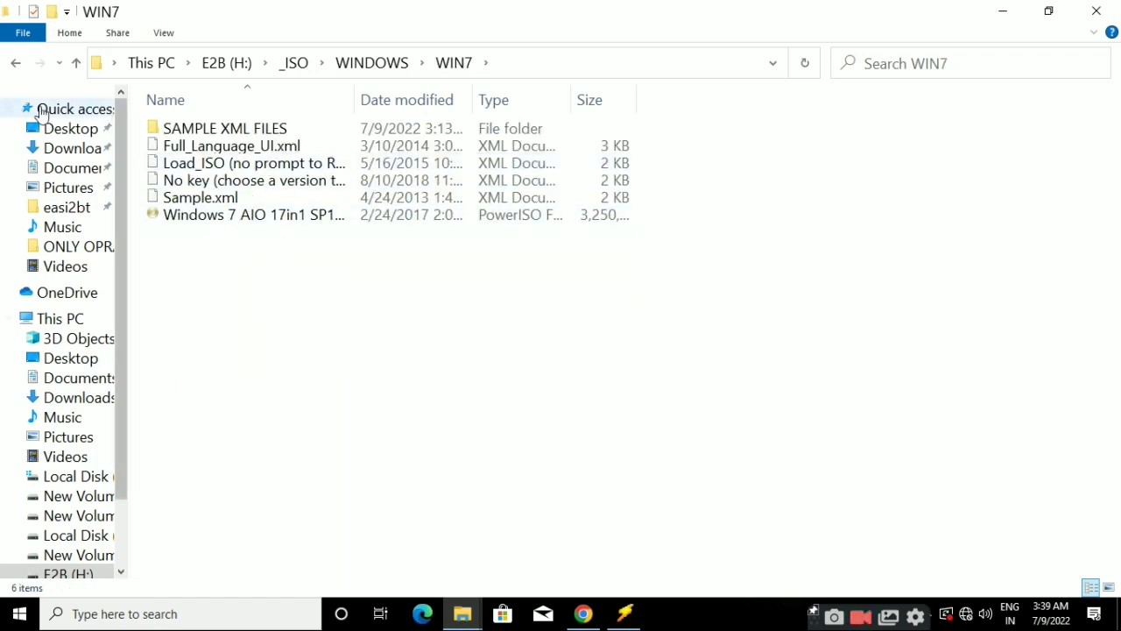
left_click(16, 64)
key("alt+Left")
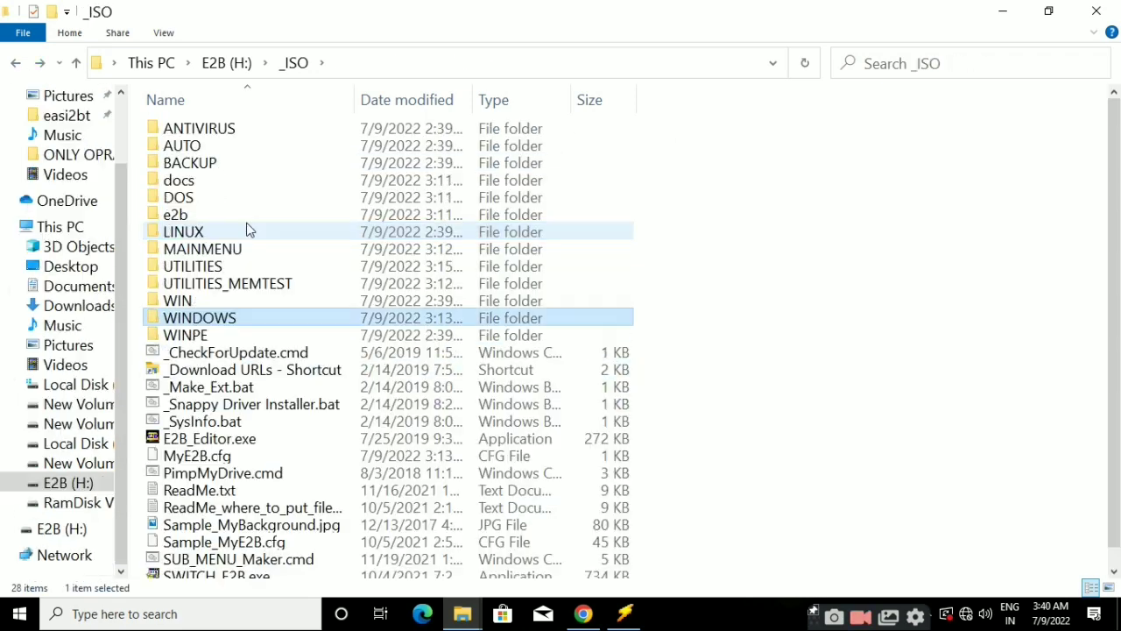
- Run the MAKE_THIS_DRIVE_CONTI... script from the root of E2B (H:) as administrator and maximize its console window
left_click(15, 65)
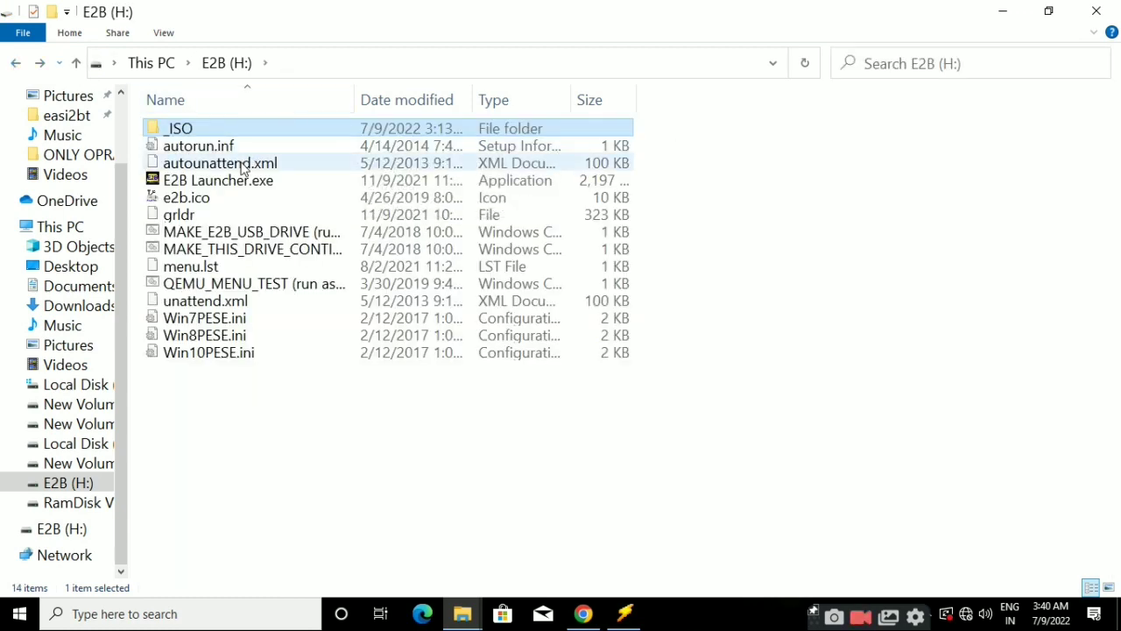
right_click(290, 251)
left_click(348, 218)
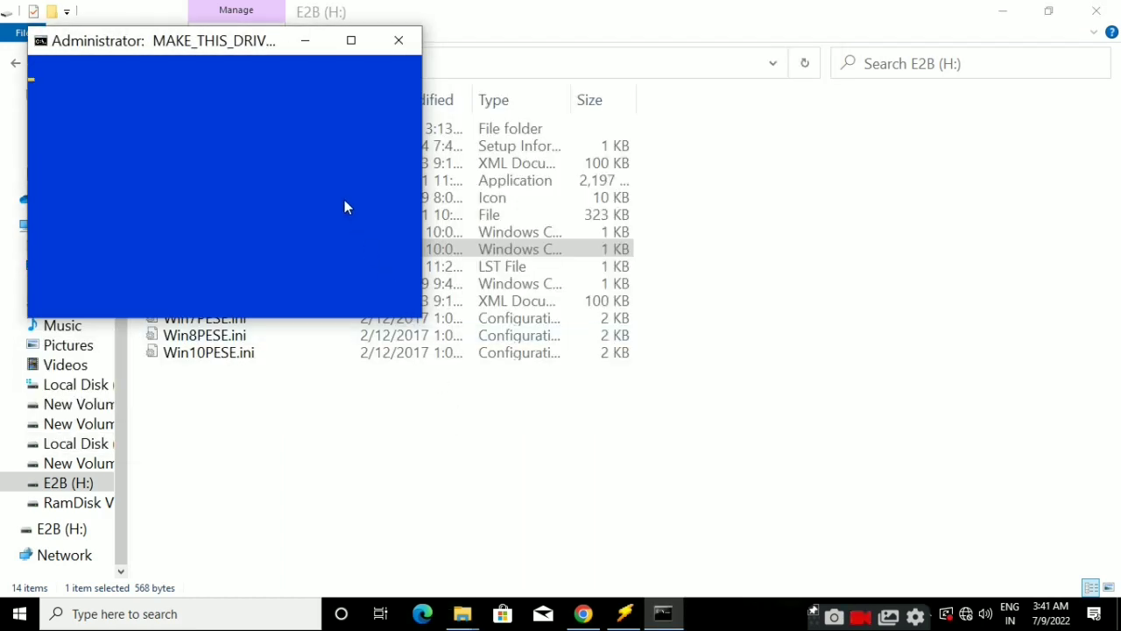
left_click(351, 41)
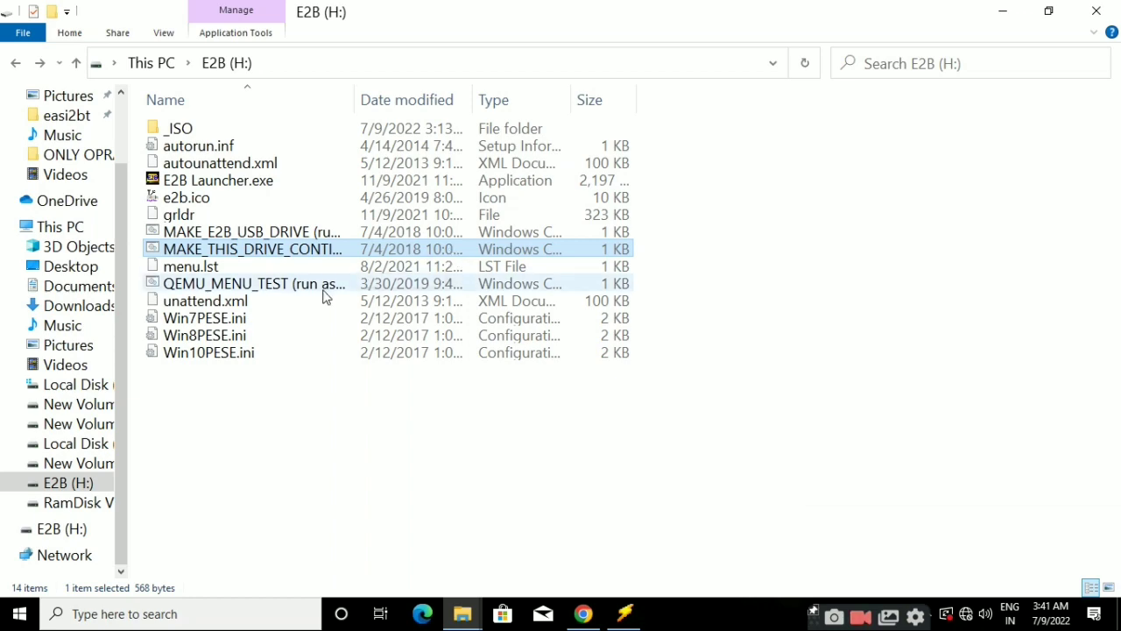
- Run QEMU_MENU_TEST as administrator to boot the drive in the emulator, and release the mouse grab
right_click(318, 288)
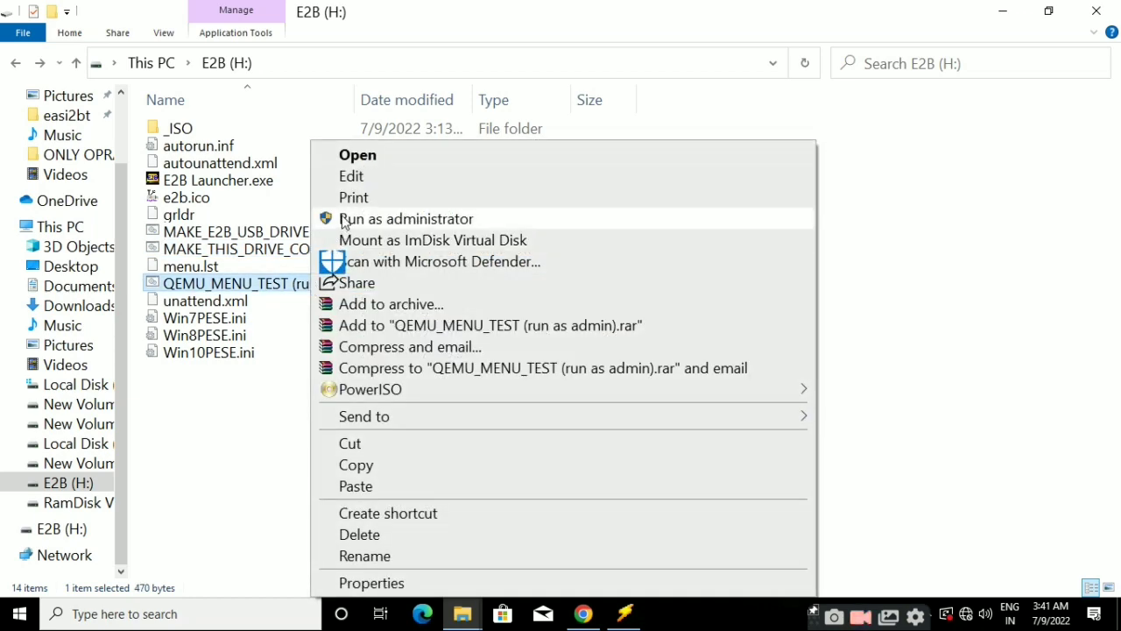
left_click(345, 221)
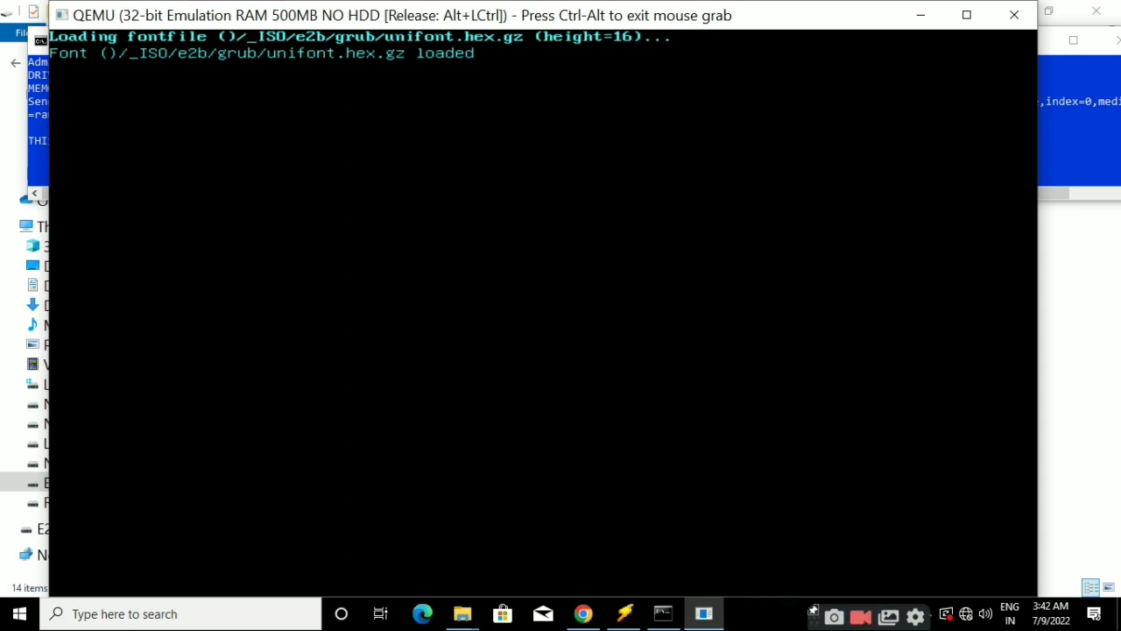
key("ctrl+alt")
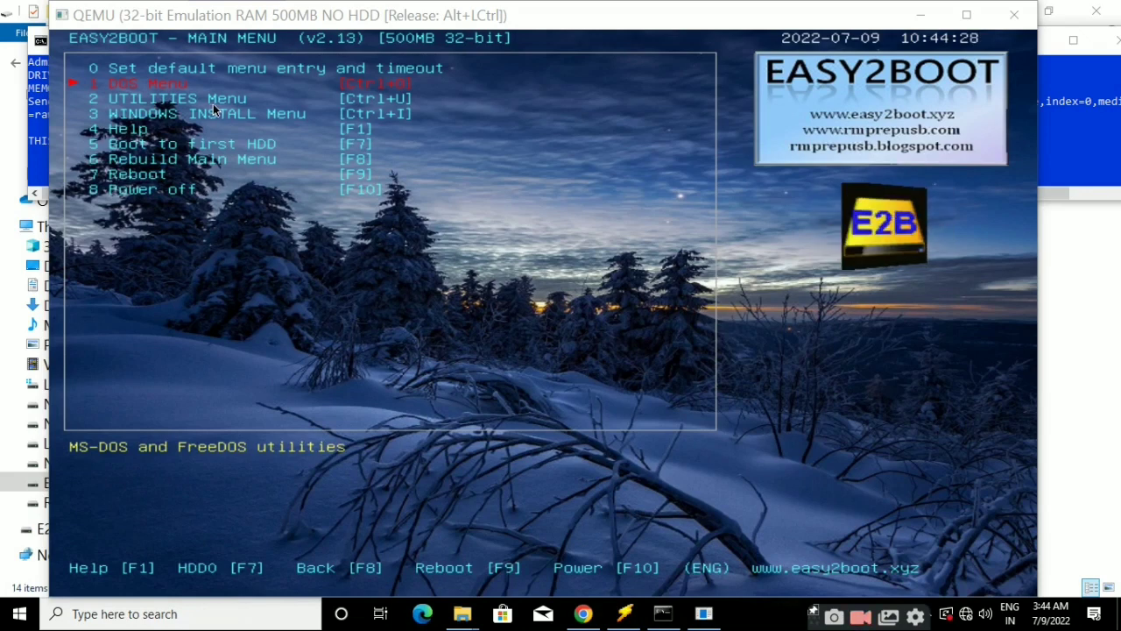
- Open the UTILITIES Menu from the Easy2Boot main menu in the QEMU emulator
left_click(376, 178)
key("Down")
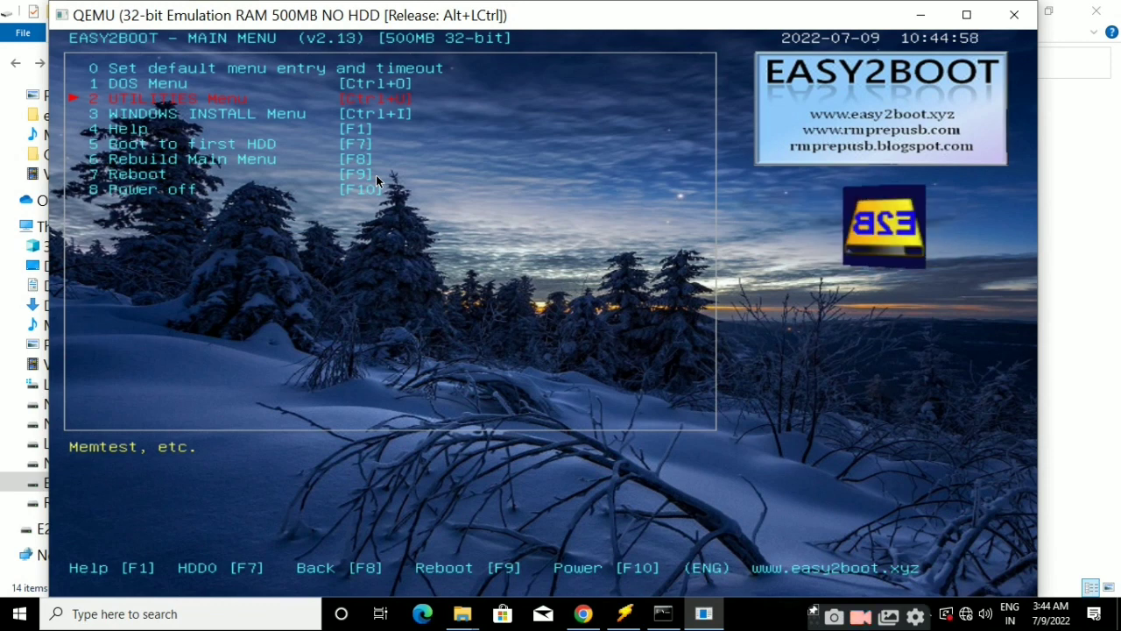
key("Return")
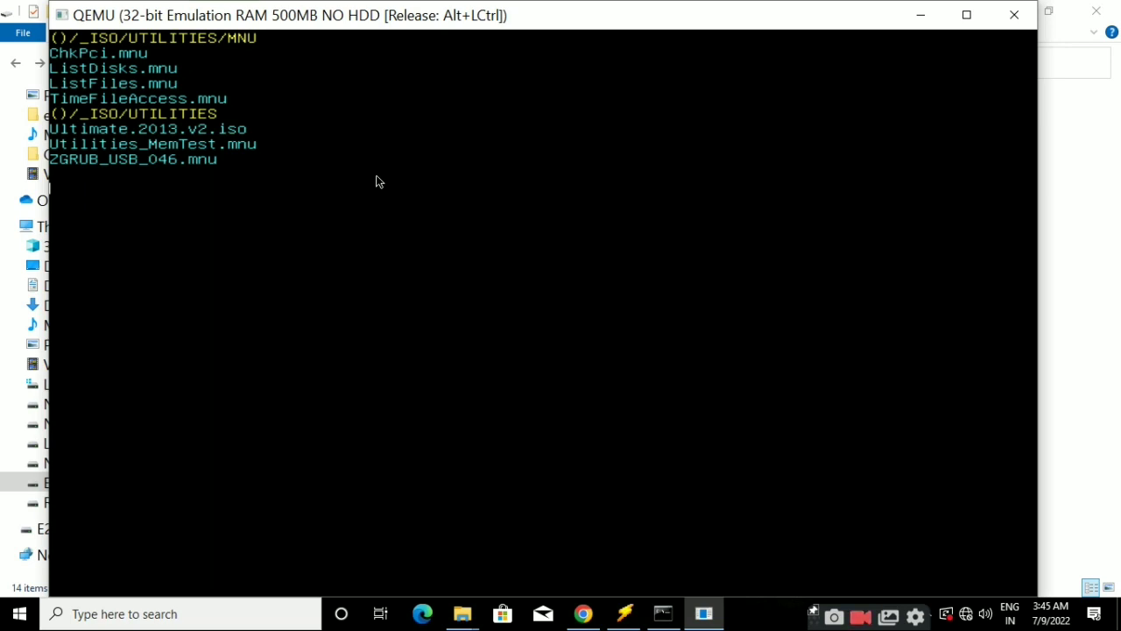
- Boot Ultimate.2013.v2 from the Utilities Menu, keeping the default answer to the file extension question
key("Down")
key("Down")
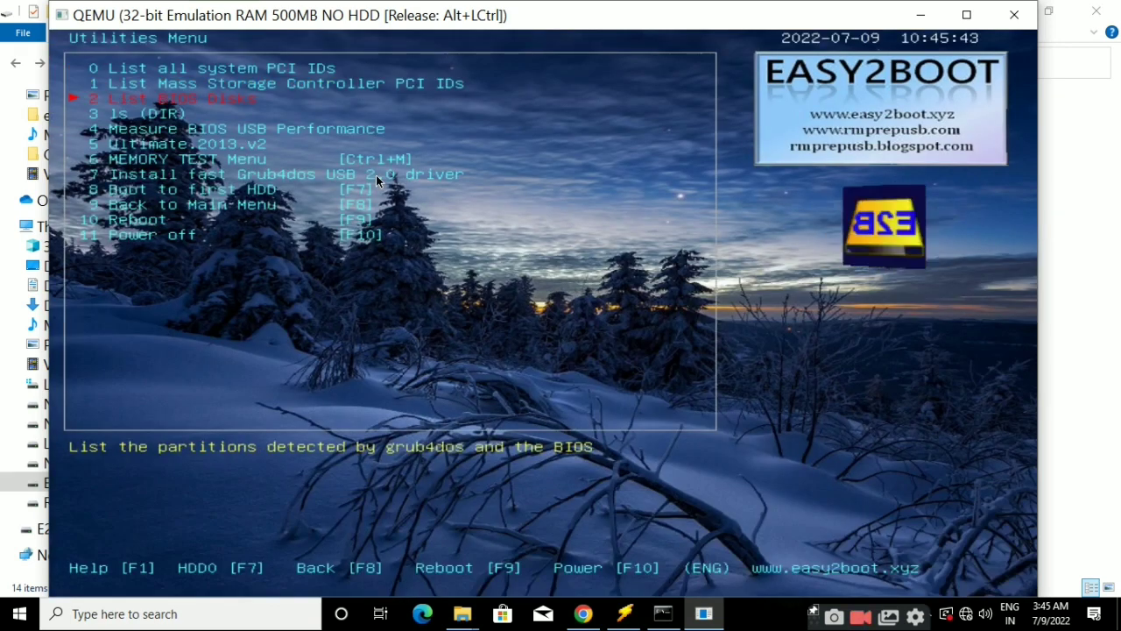
key("Down")
key("Down")
key("Down")
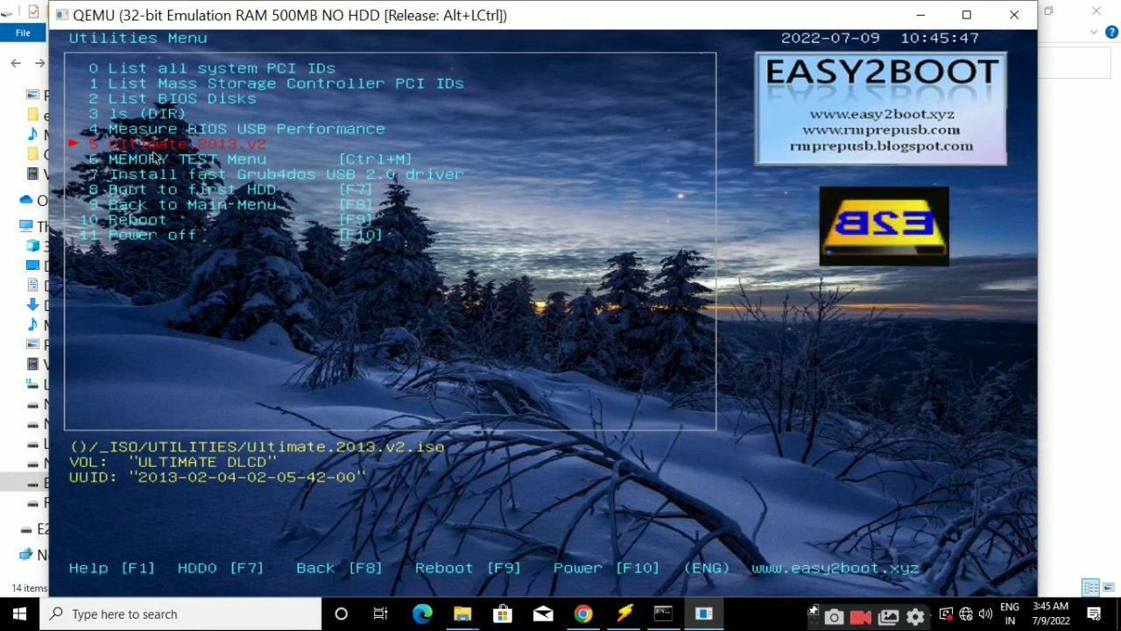
key("Return")
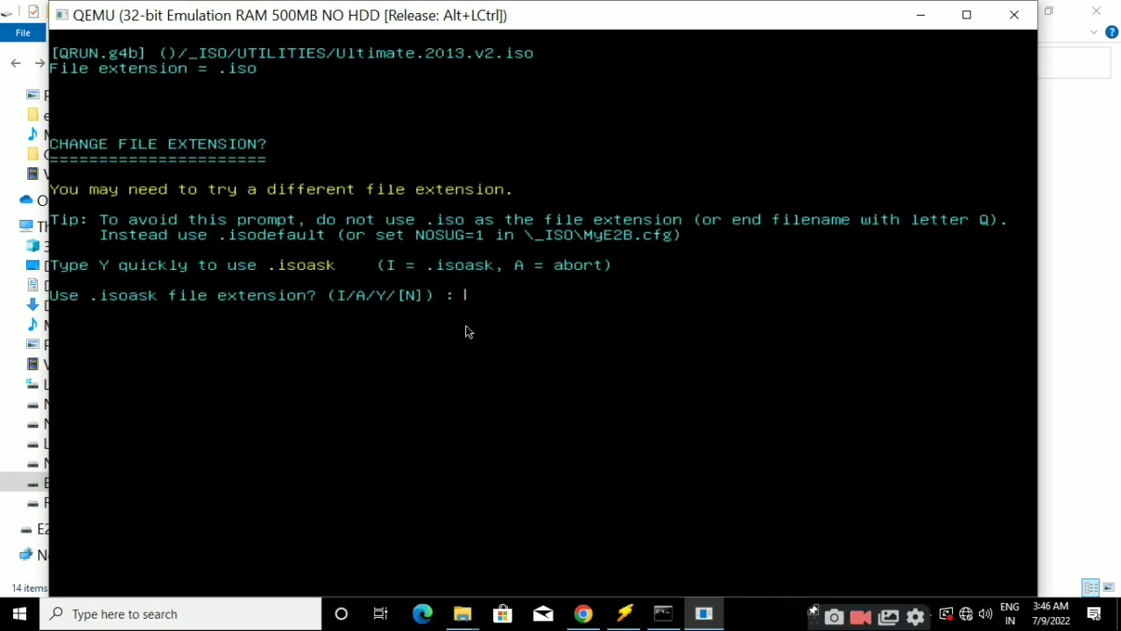
key("Return")
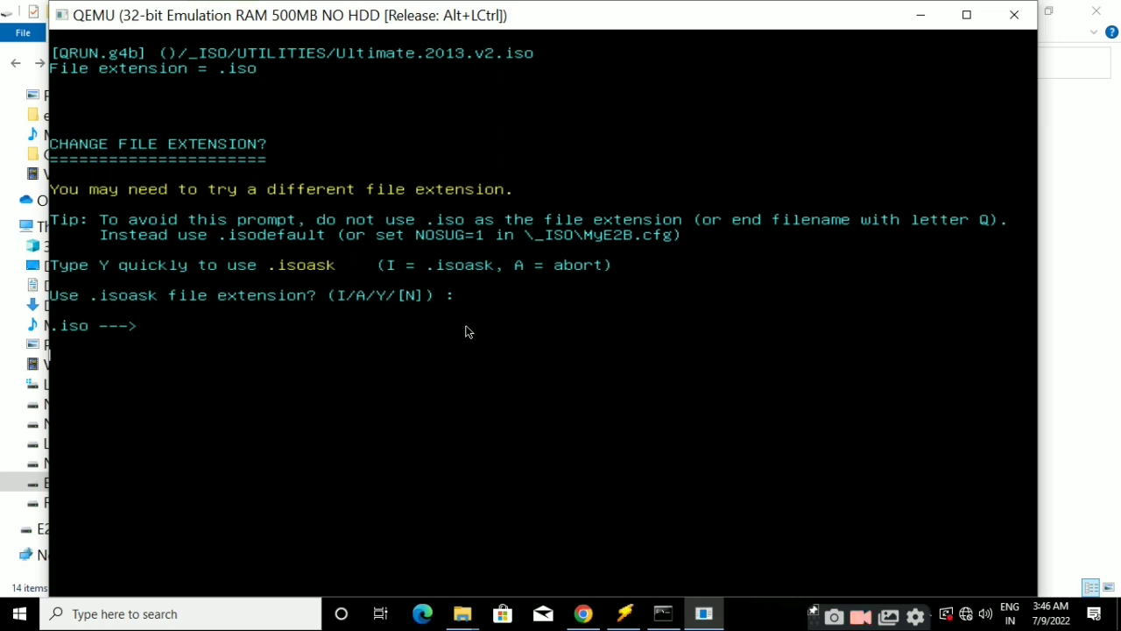
key("Return")
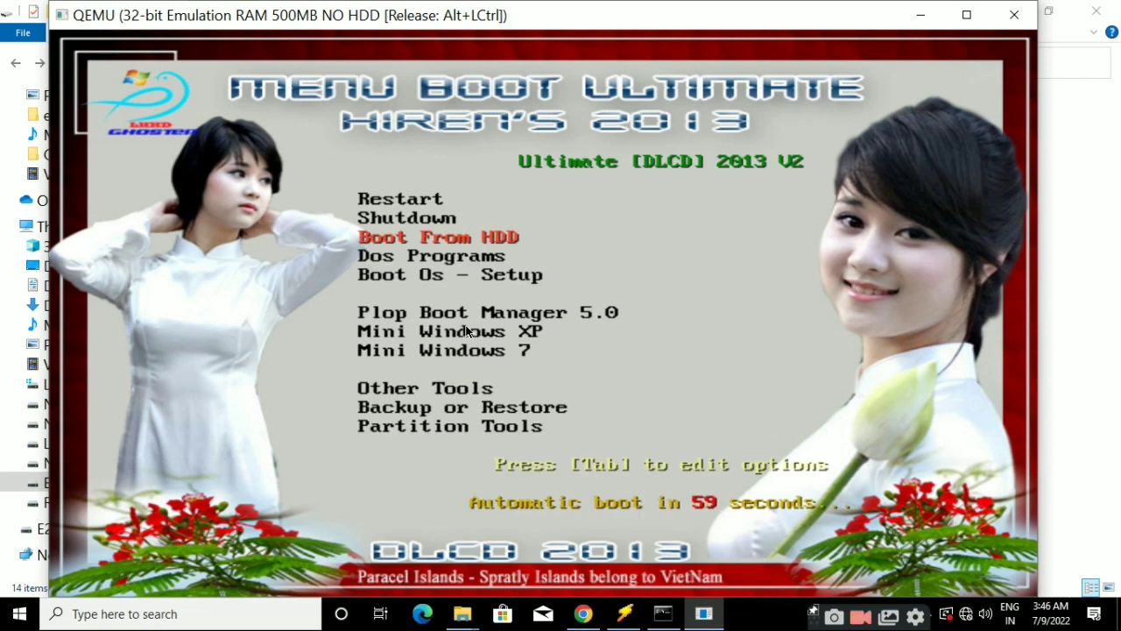
- Start Mini Windows 7 from the Hiren's 2013 boot menu
key("Down")
key("Down")
key("Down")
key("Down")
key("Down")
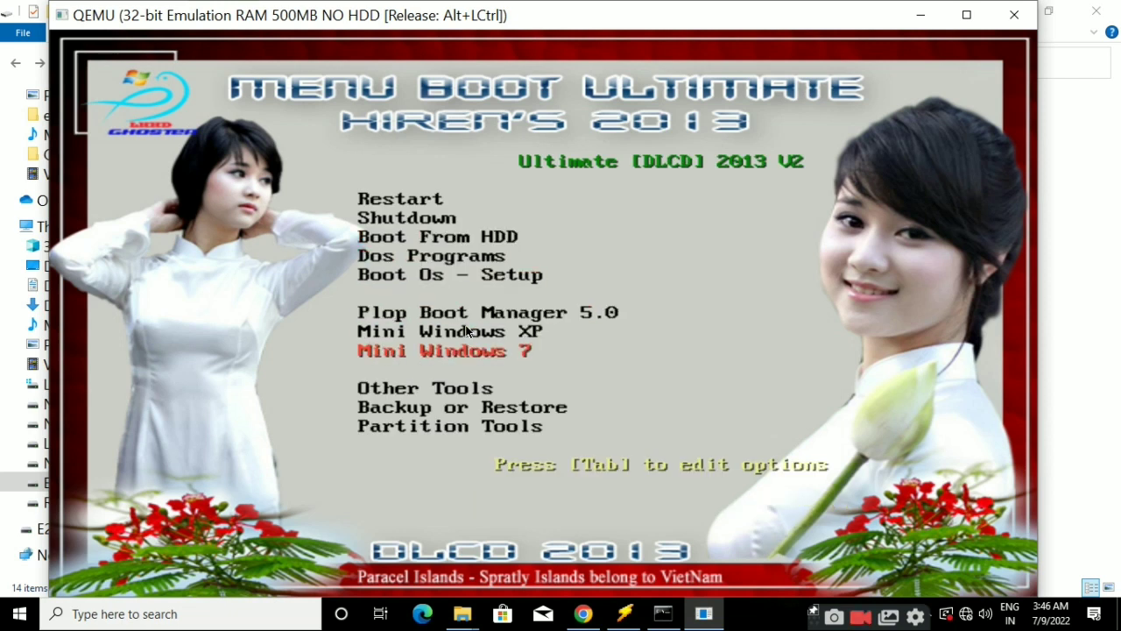
key("Return")
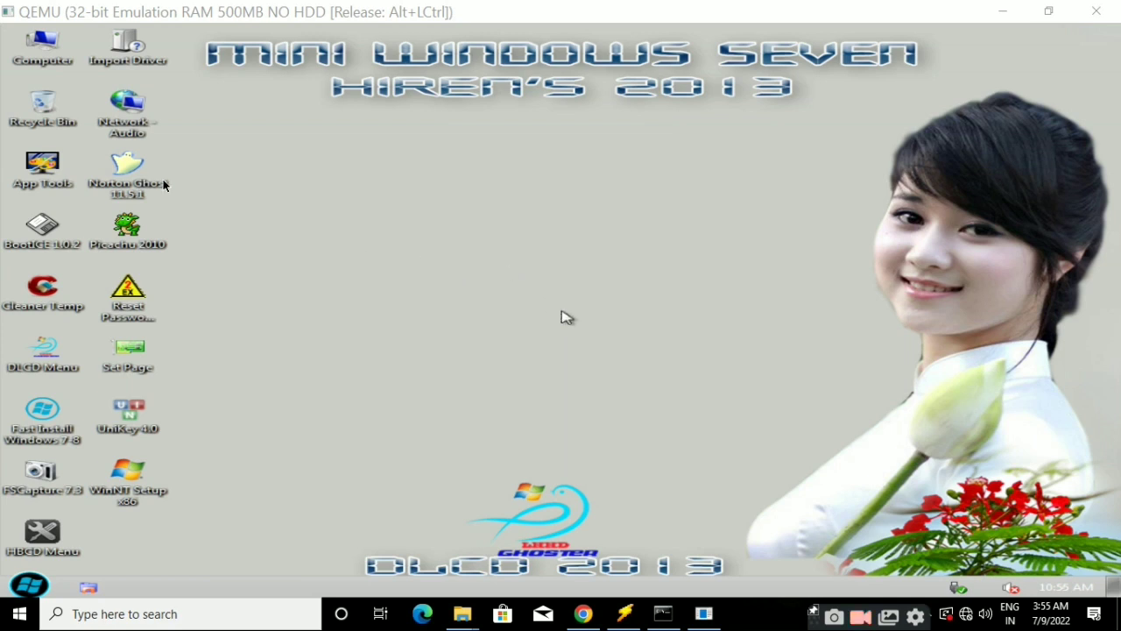
- View the drives under Computer in a maximized window in Mini Windows 7, close it and release the mouse grab
left_click(48, 54)
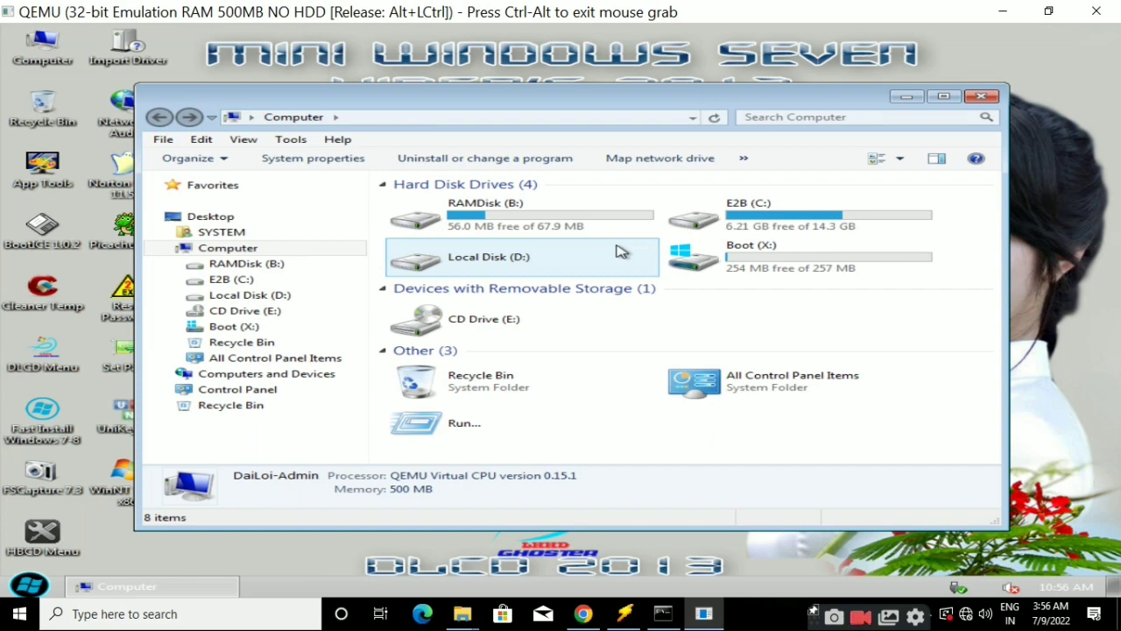
left_click(942, 98)
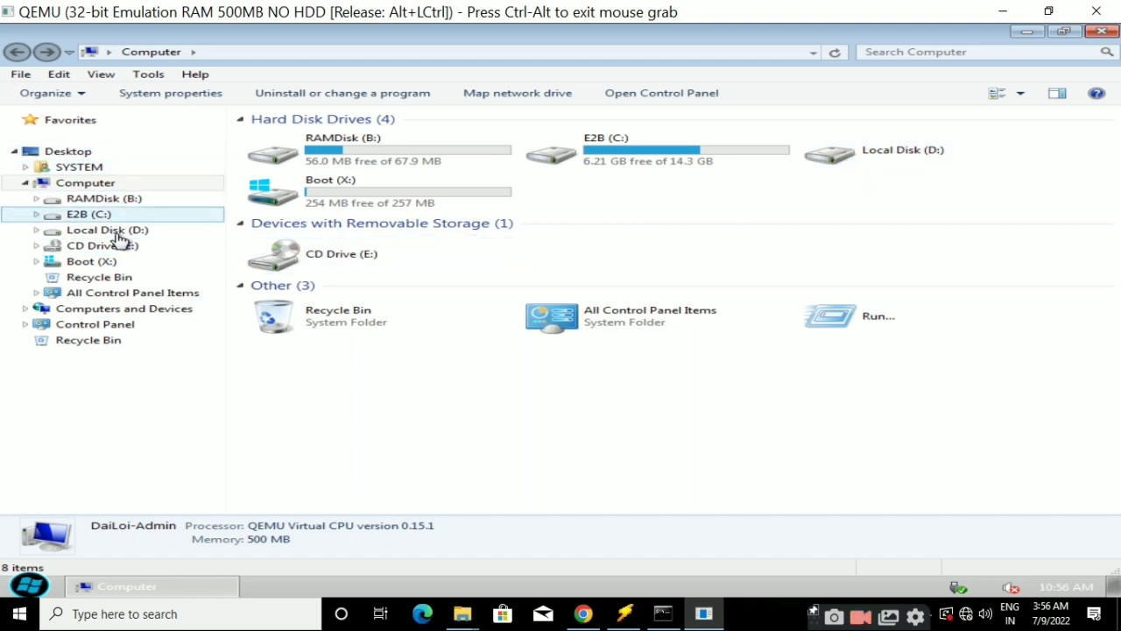
left_click(1102, 31)
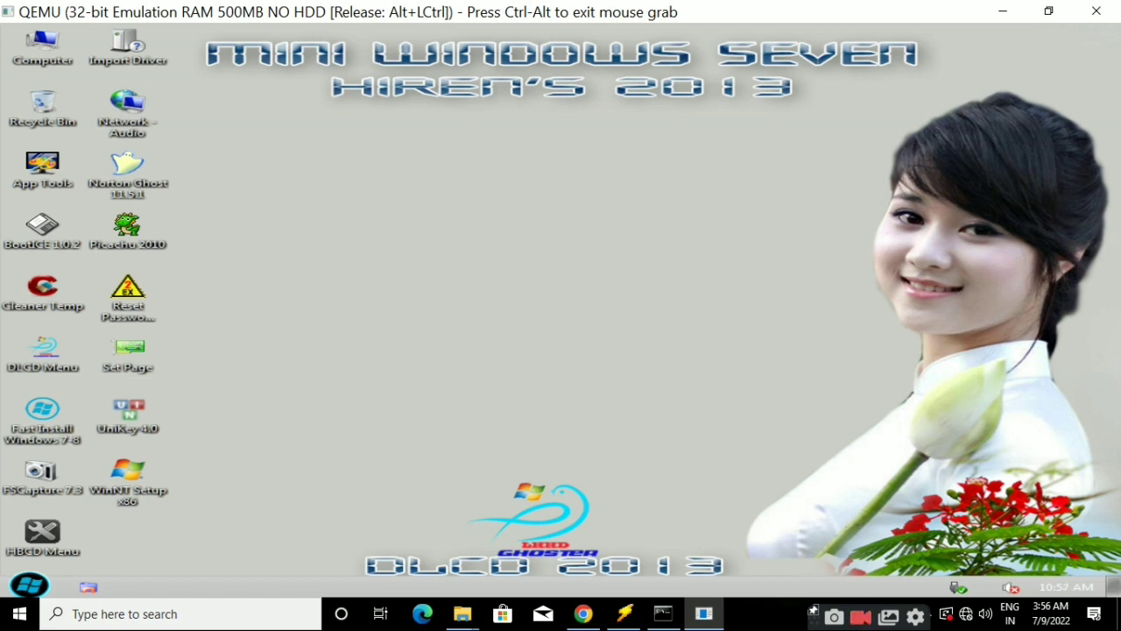
key("ctrl+alt")
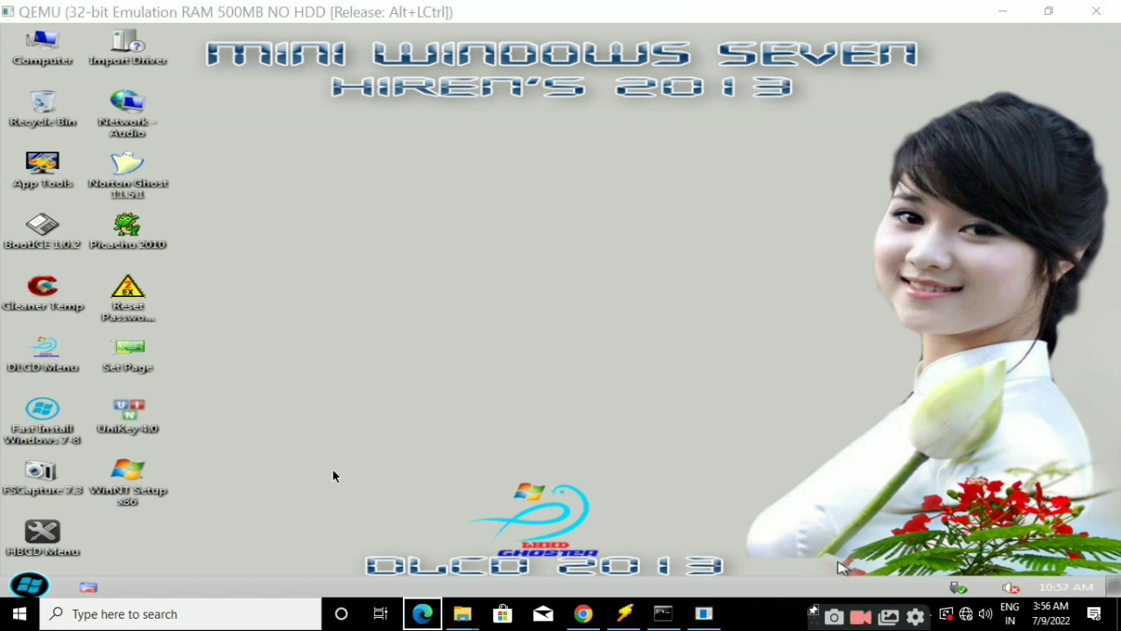